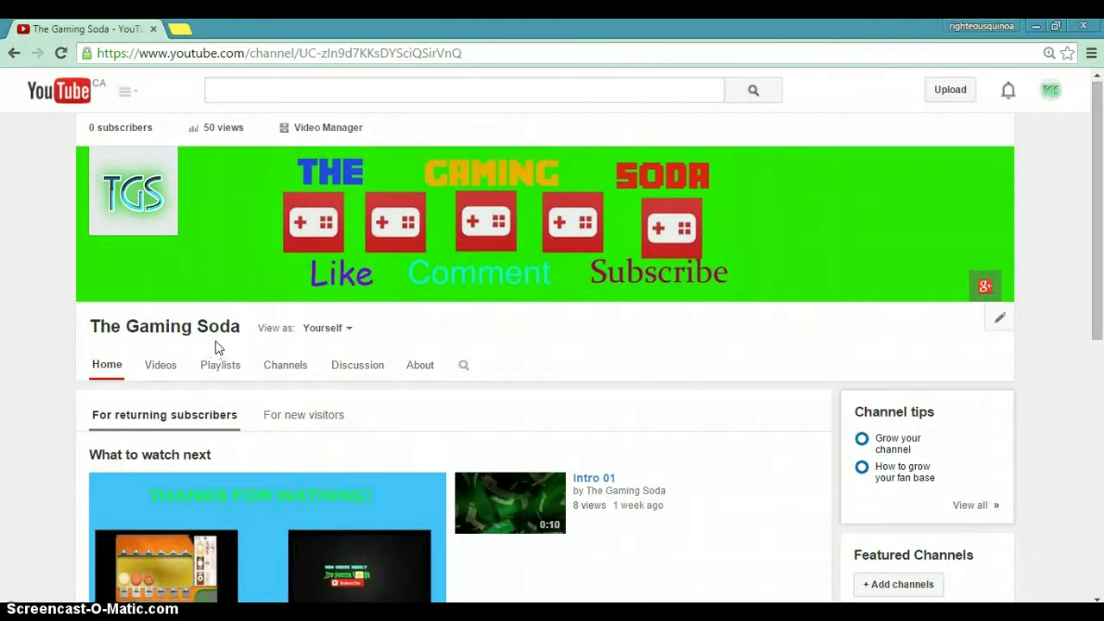
Step: Trim the address bar to youtube.com and load the YouTube home page
click(225, 338)
click(160, 121)
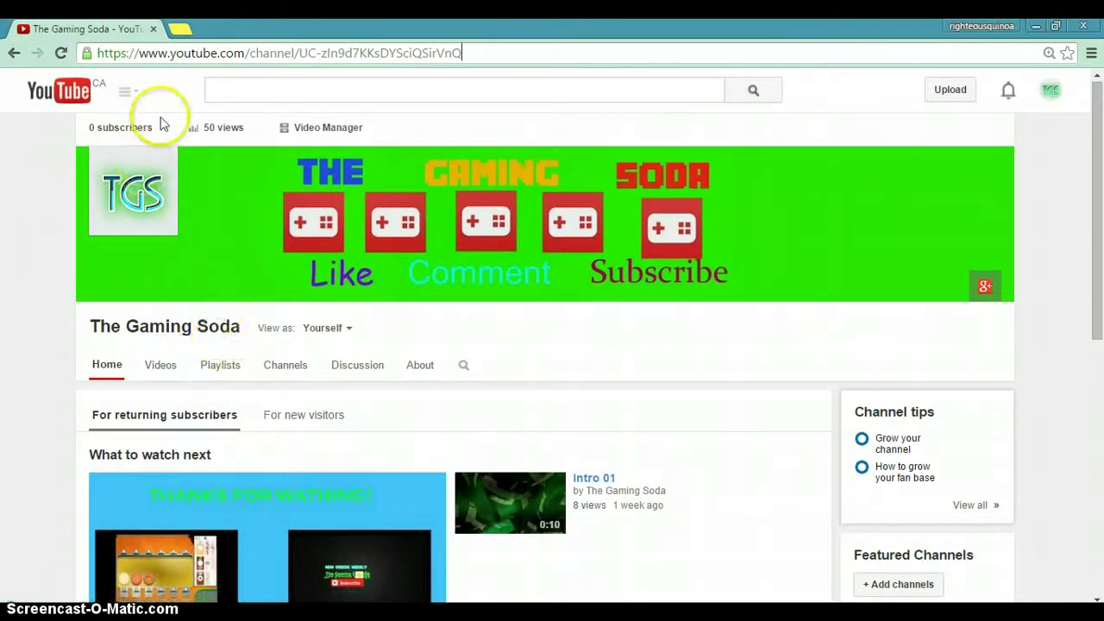
drag(518, 54, 219, 53)
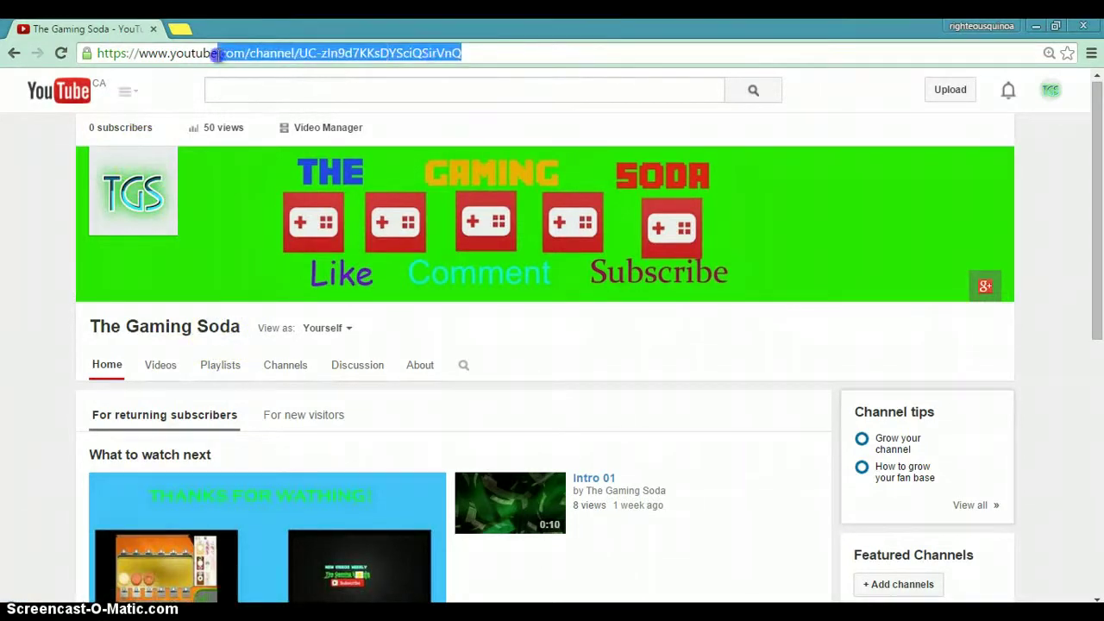
key(BackSpace)
key(Return)
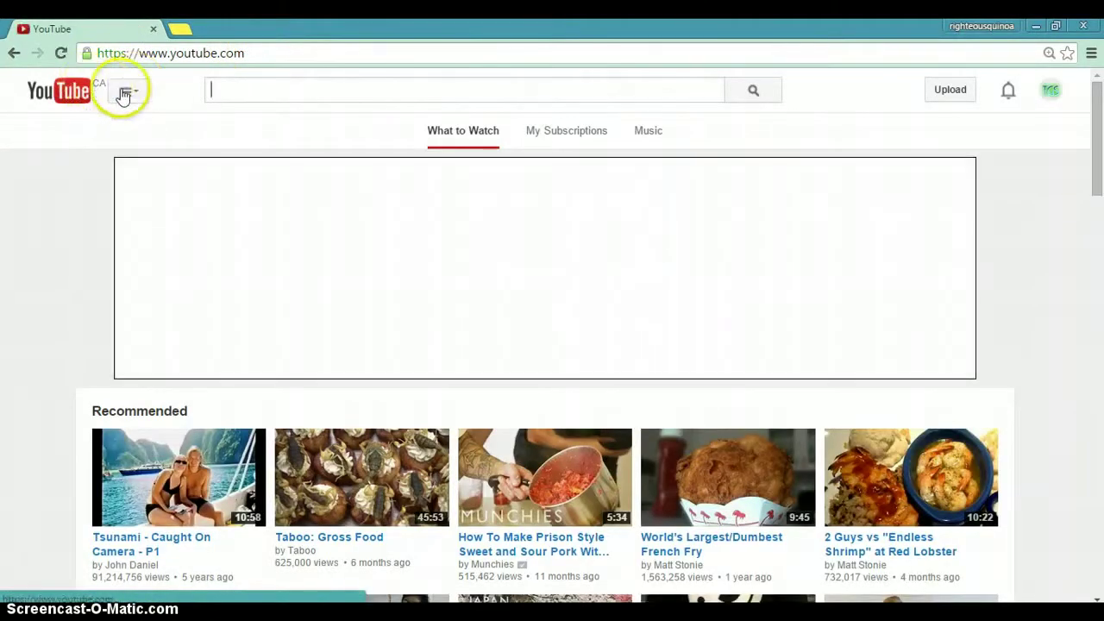
Step: Return to The Gaming Soda channel and choose Edit channel art from the banner pencil
click(124, 93)
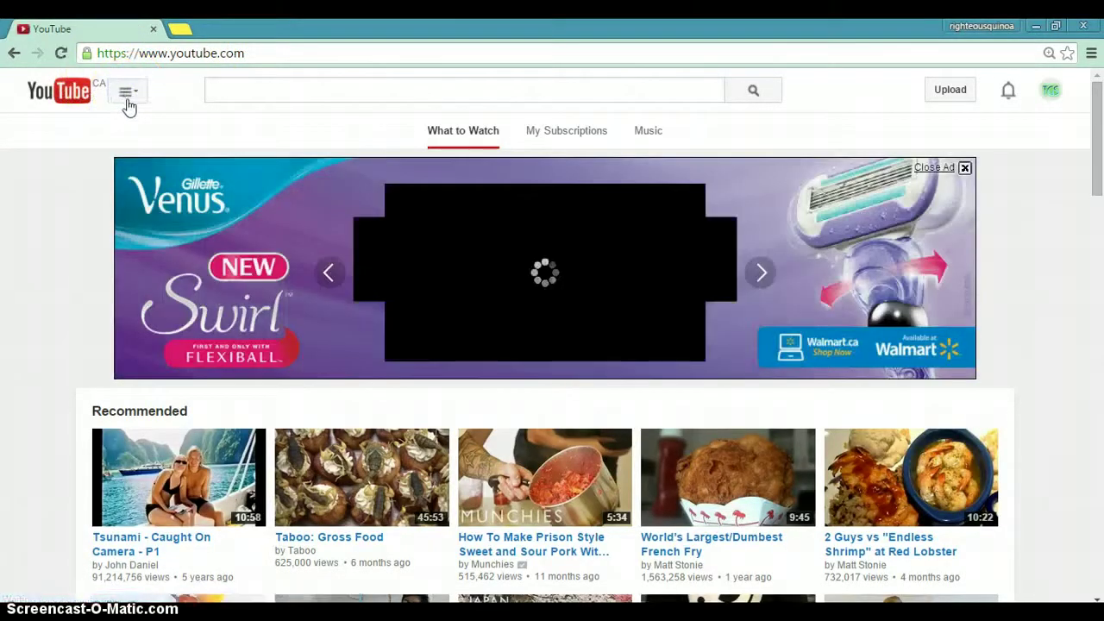
click(131, 159)
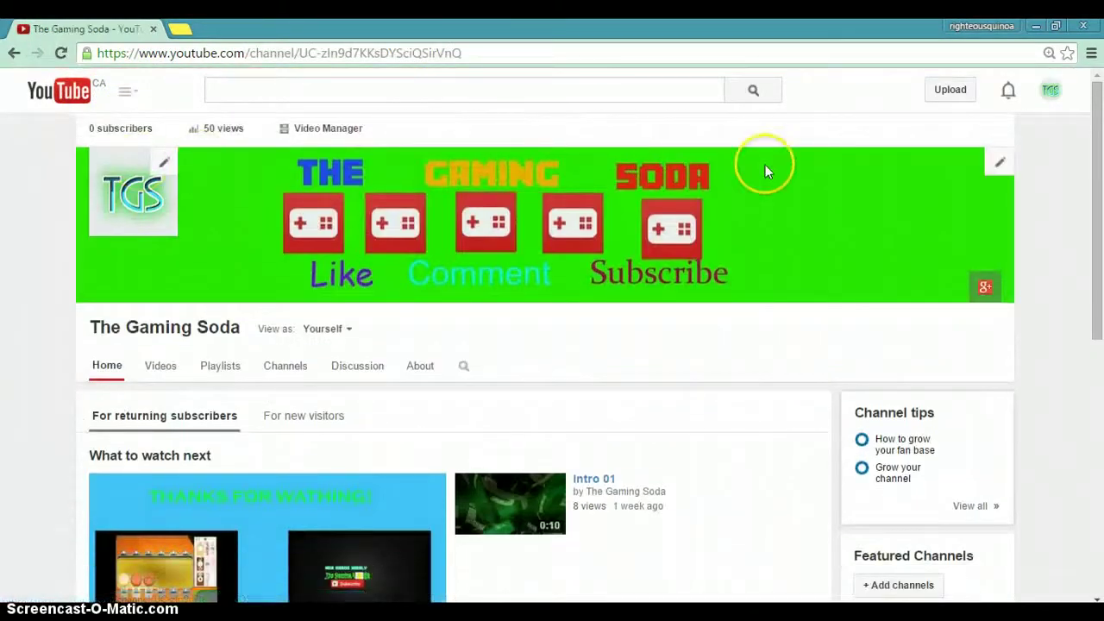
click(1001, 163)
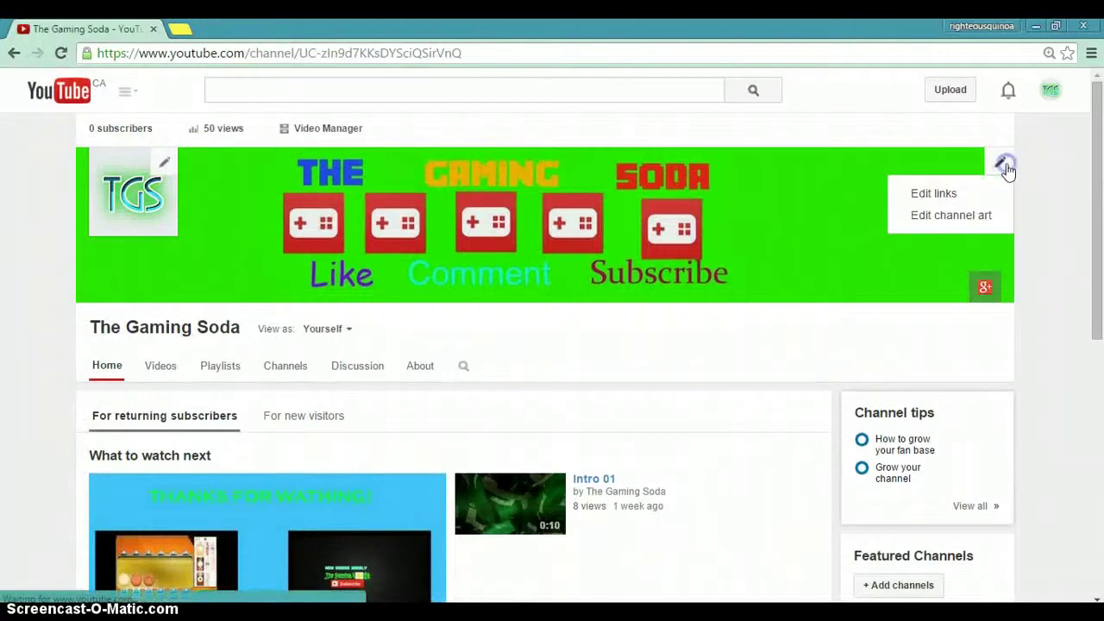
click(1005, 218)
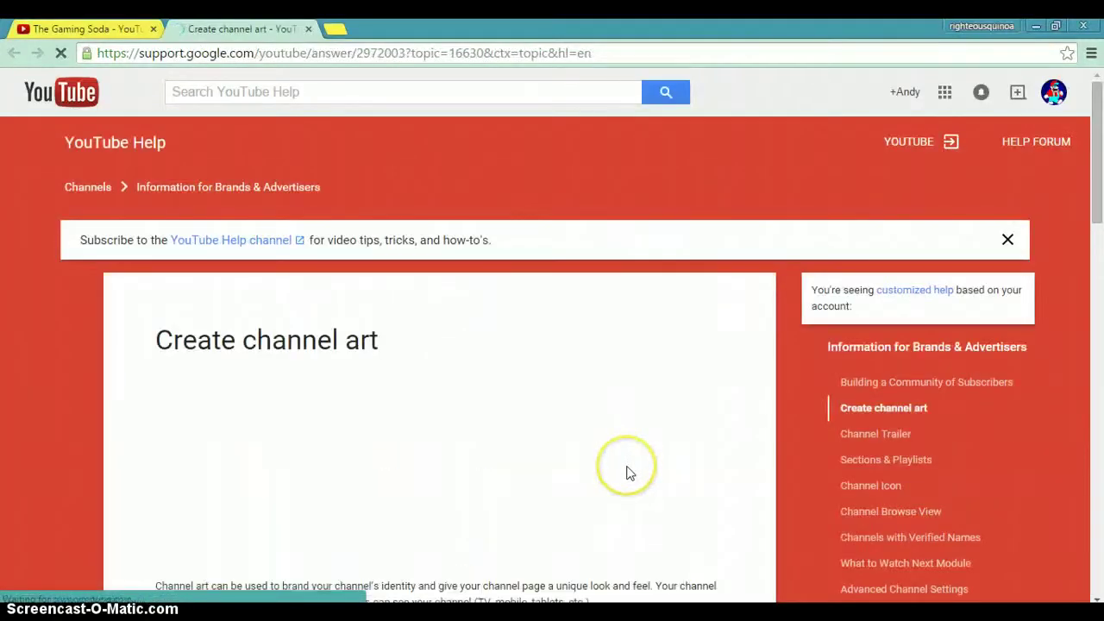
scroll(1001, 313, down, 2)
scroll(1001, 313, down, 3)
scroll(1001, 313, down, 4)
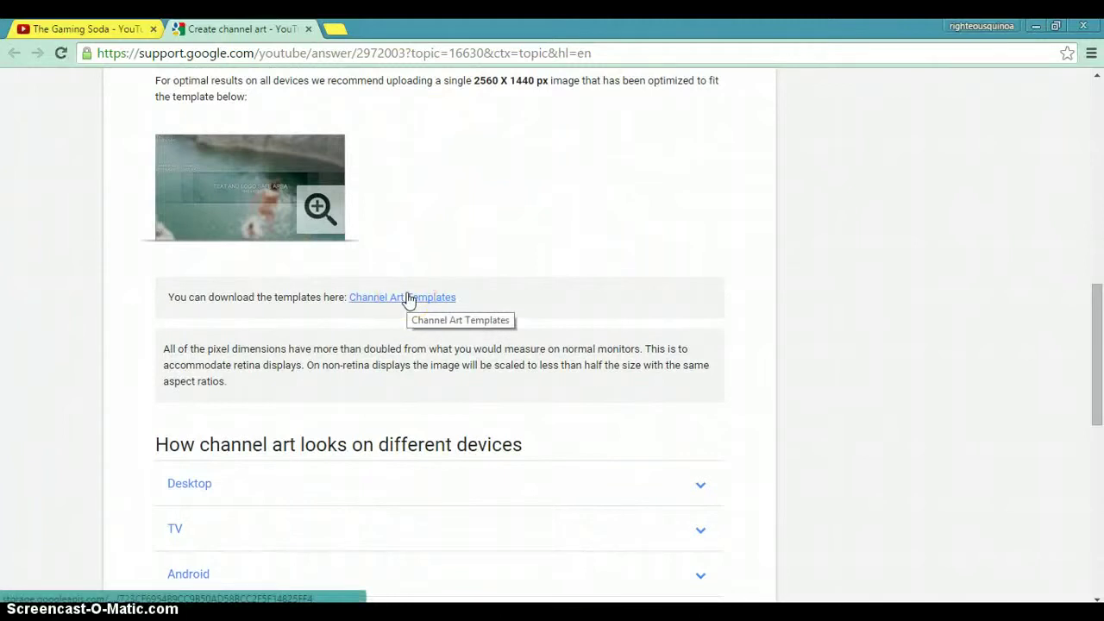
click(309, 29)
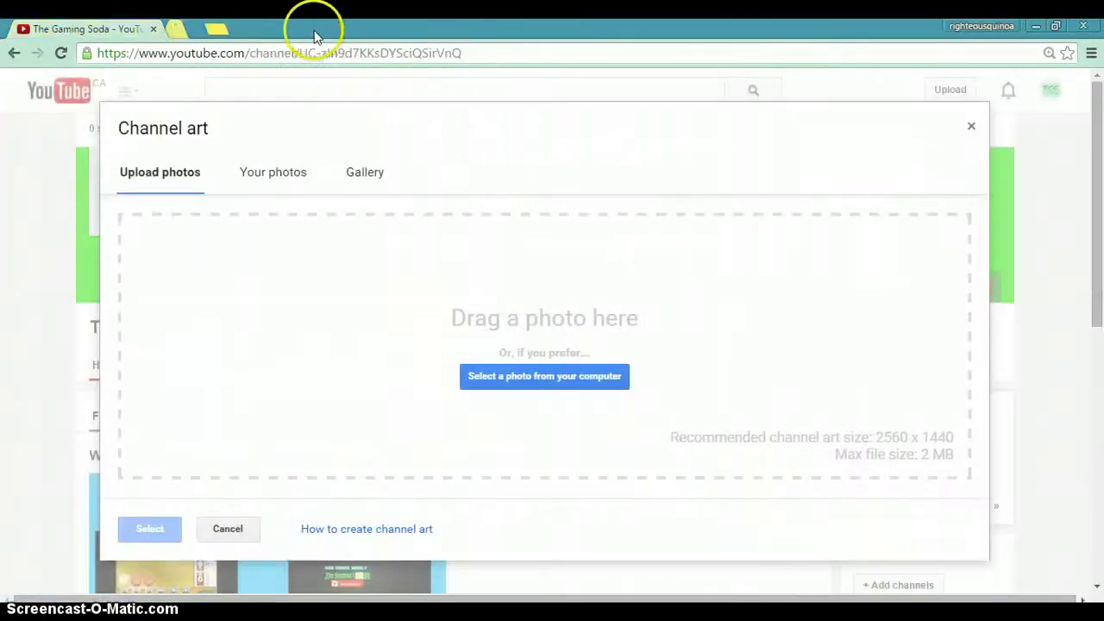
click(181, 29)
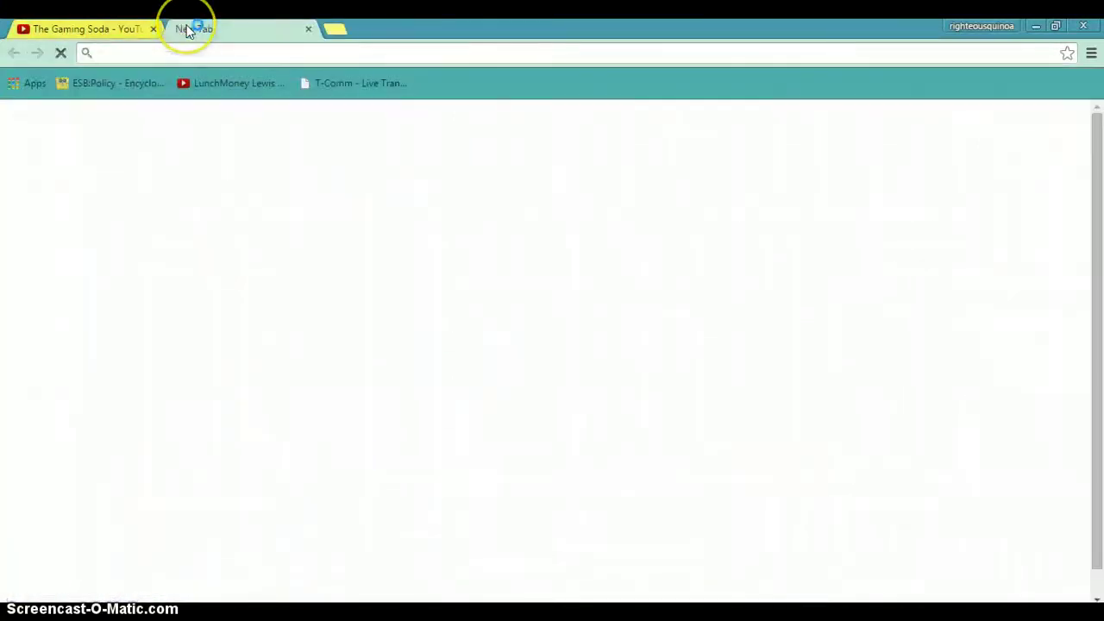
Step: Load picmonkey.com and open the Channel Art Template image from Downloads for editing
text(picmon)
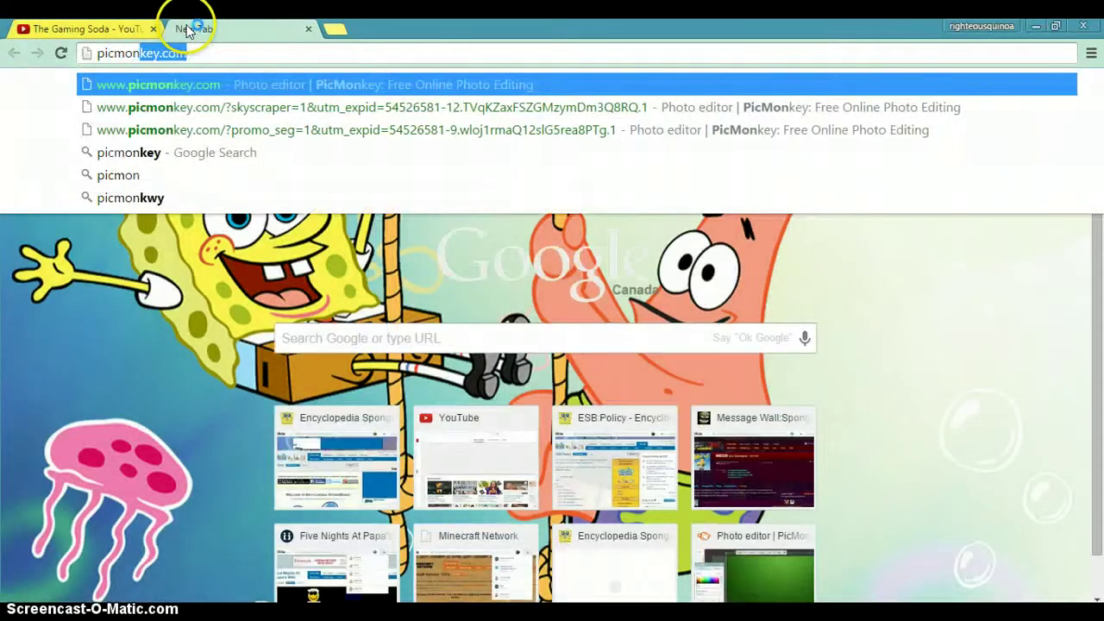
text(key)
key(Return)
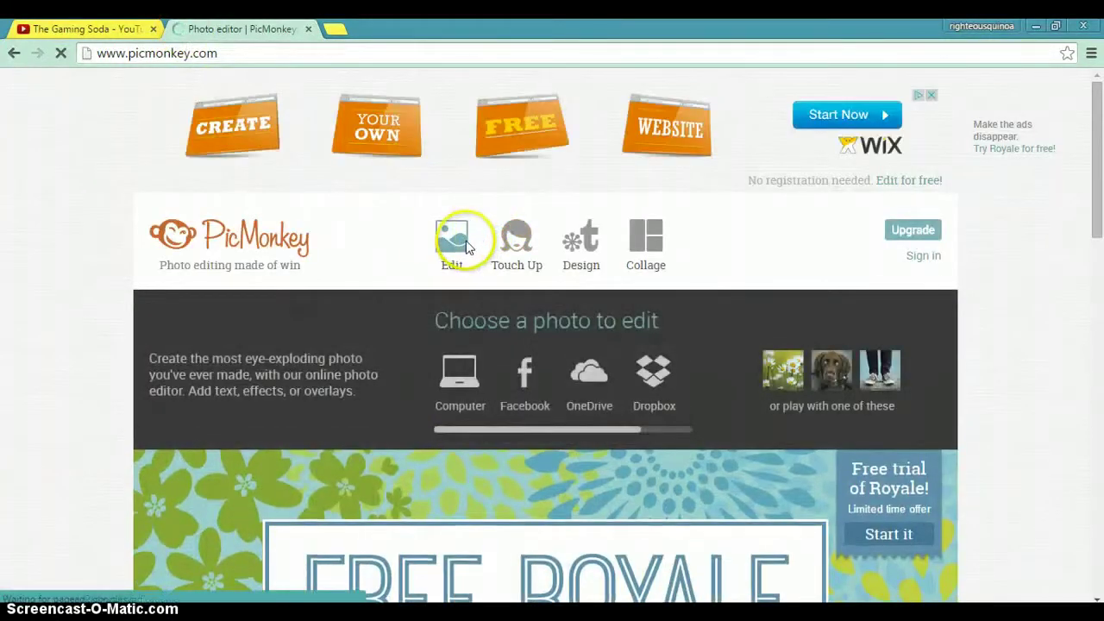
click(467, 246)
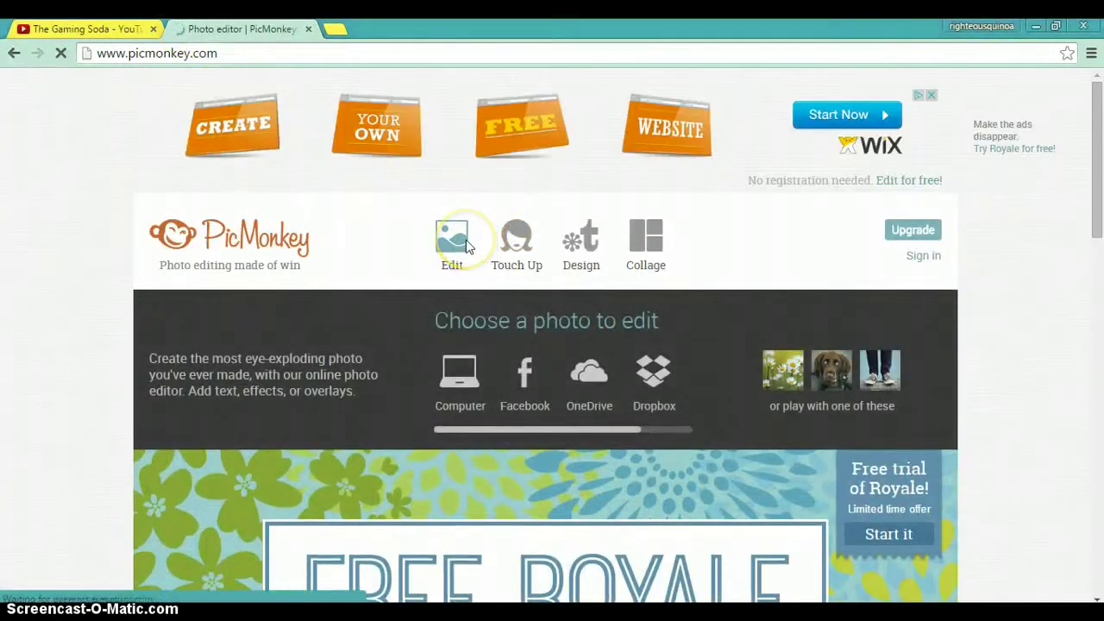
scroll(466, 246, down, 3)
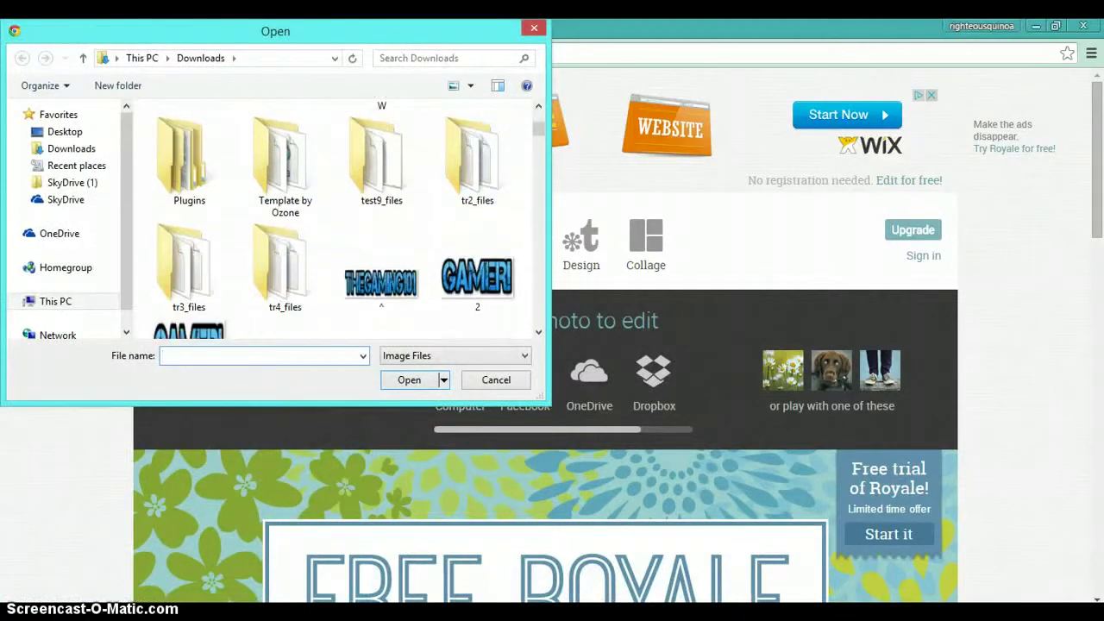
scroll(466, 246, down, 3)
scroll(466, 246, down, 3)
scroll(334, 219, down, 1)
scroll(334, 219, down, 2)
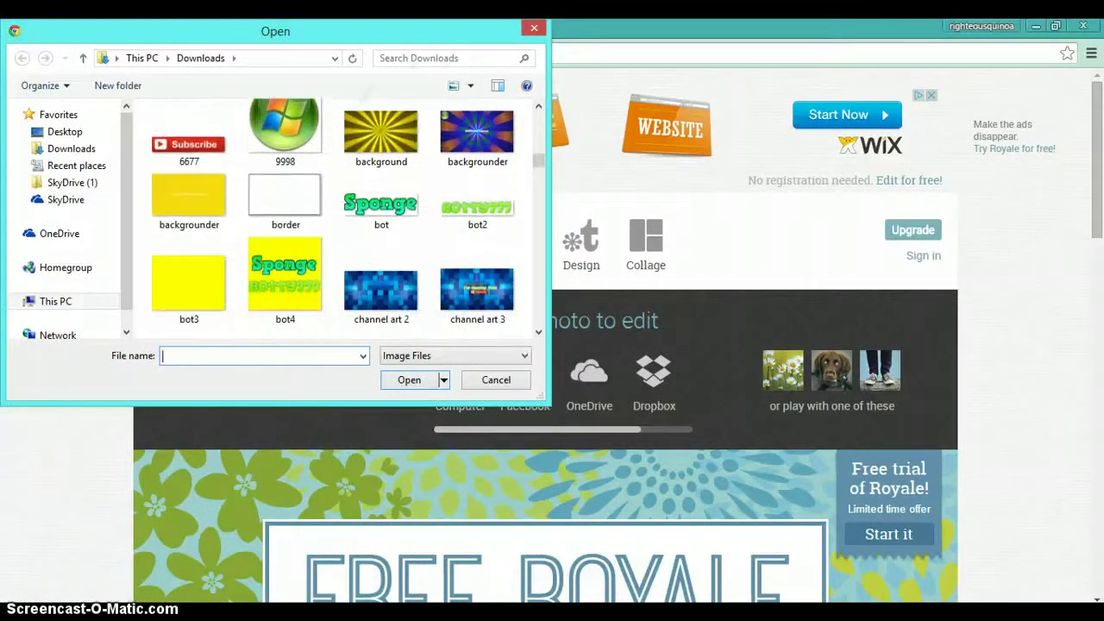
scroll(334, 219, down, 1)
scroll(334, 219, down, 2)
double_click(198, 200)
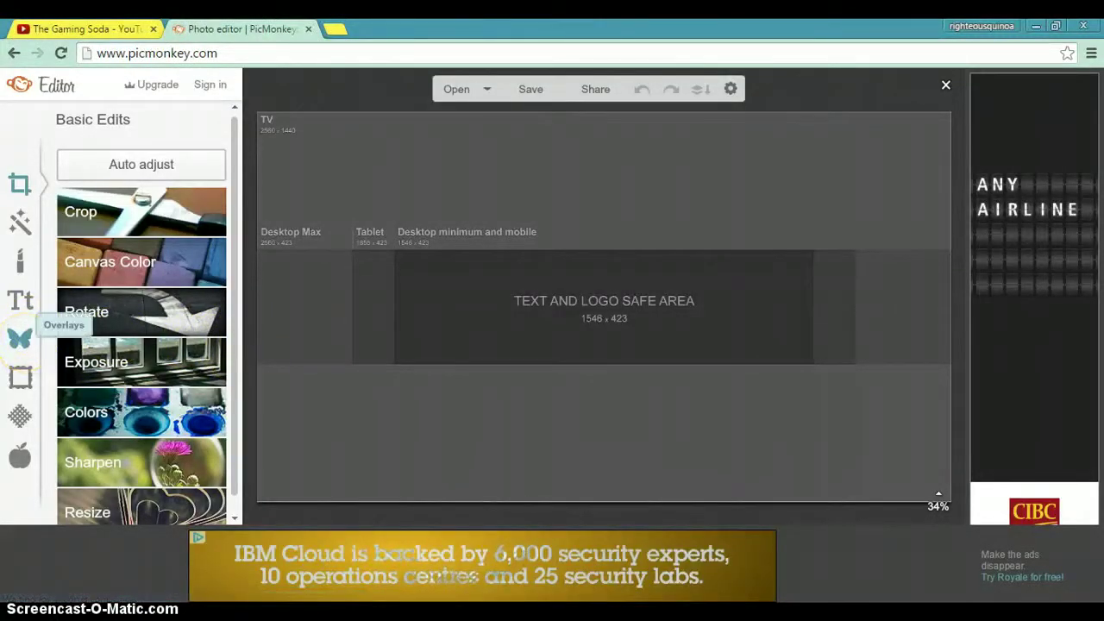
Step: Add a black Geometric rectangle and stretch it into a wide bar below the safe area
click(20, 338)
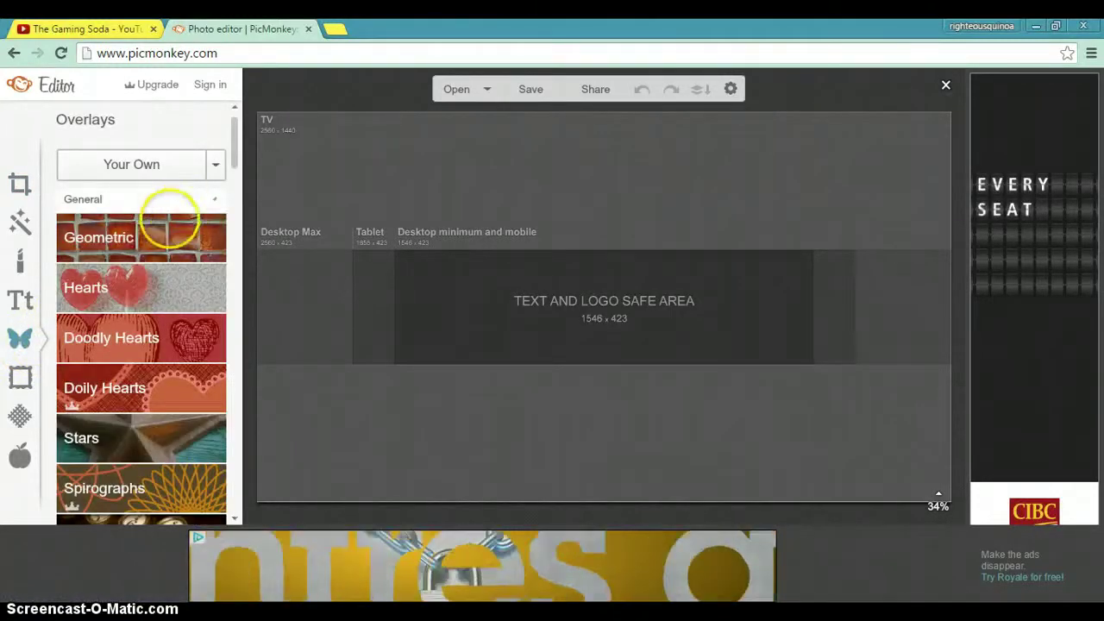
click(168, 238)
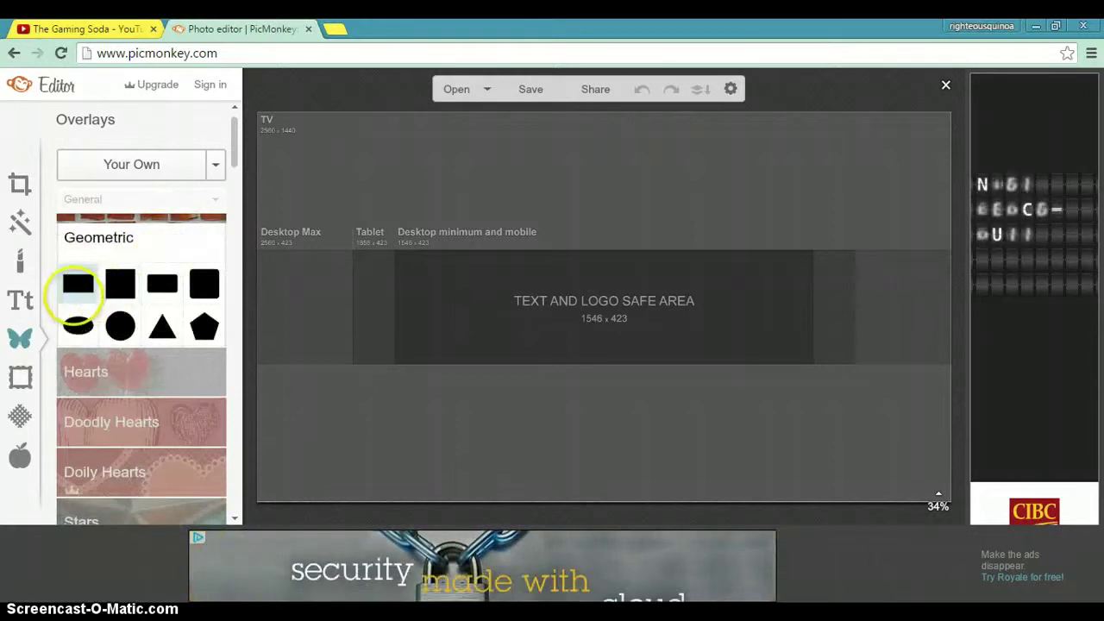
click(76, 287)
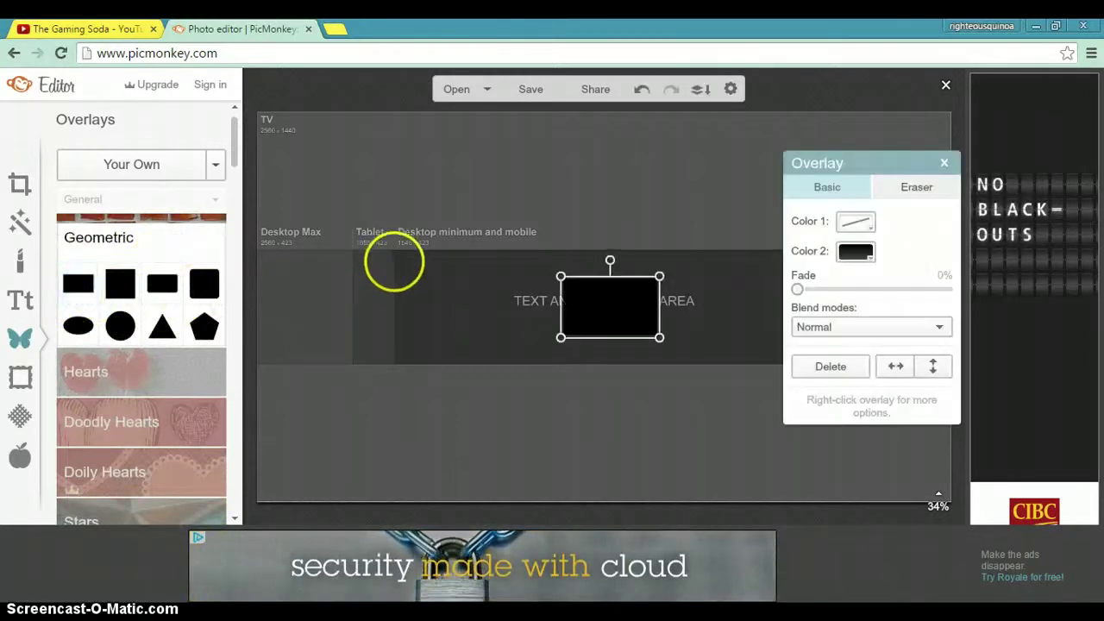
drag(664, 317, 448, 345)
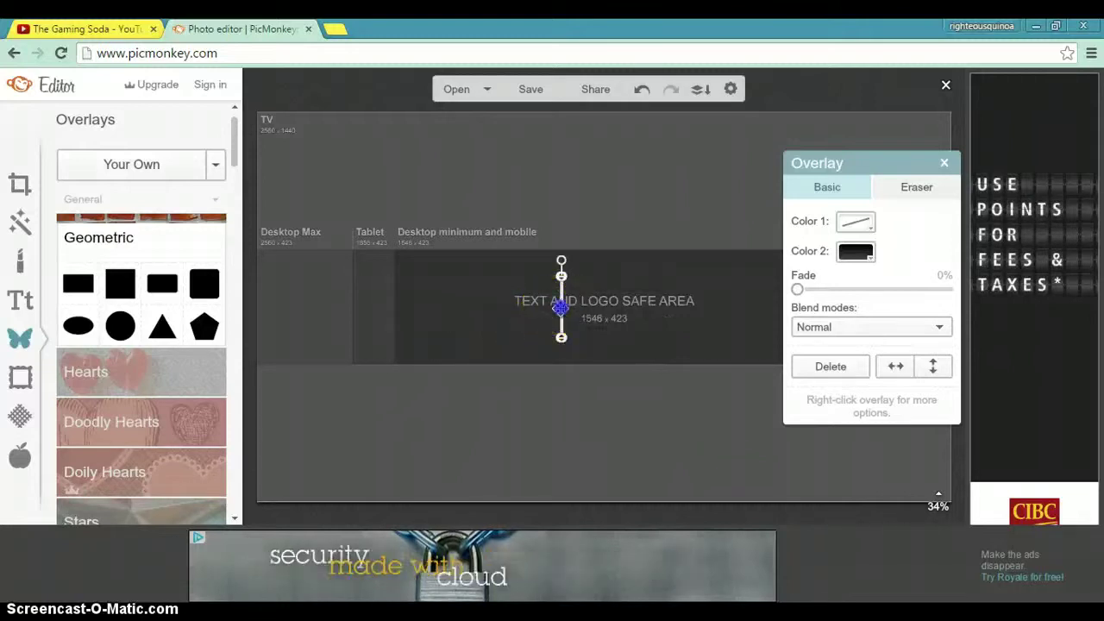
drag(562, 312, 563, 385)
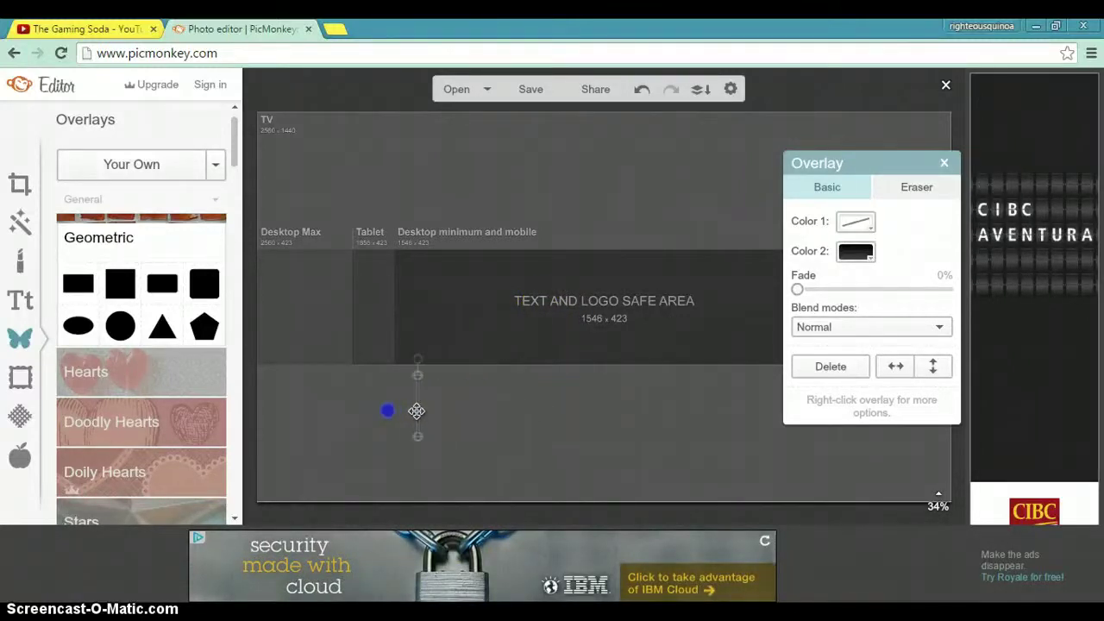
drag(373, 411, 352, 405)
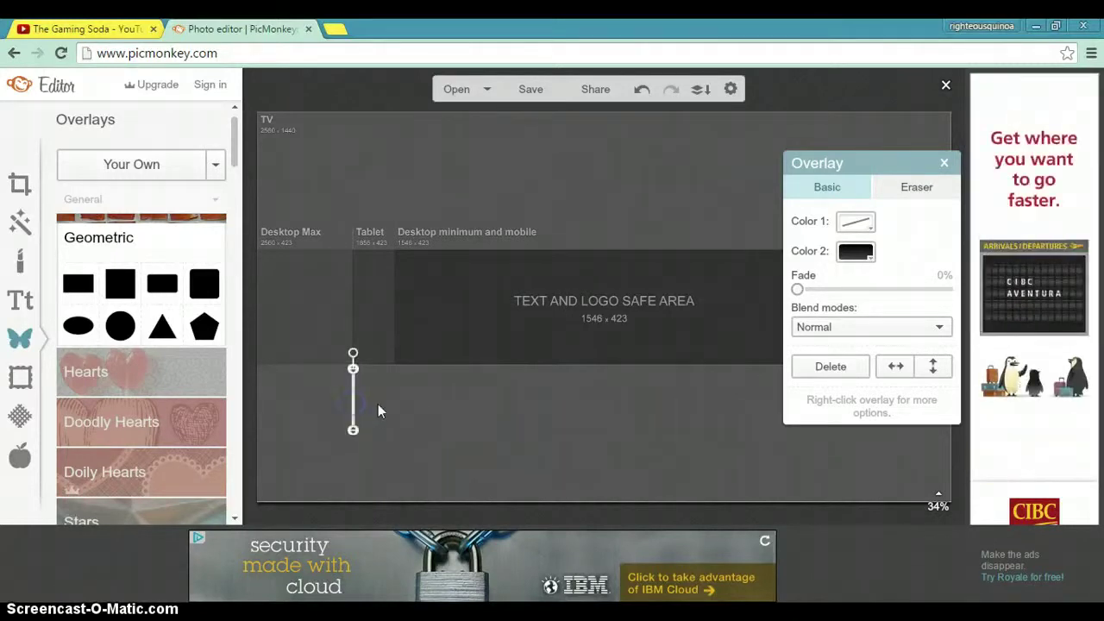
drag(354, 403, 878, 397)
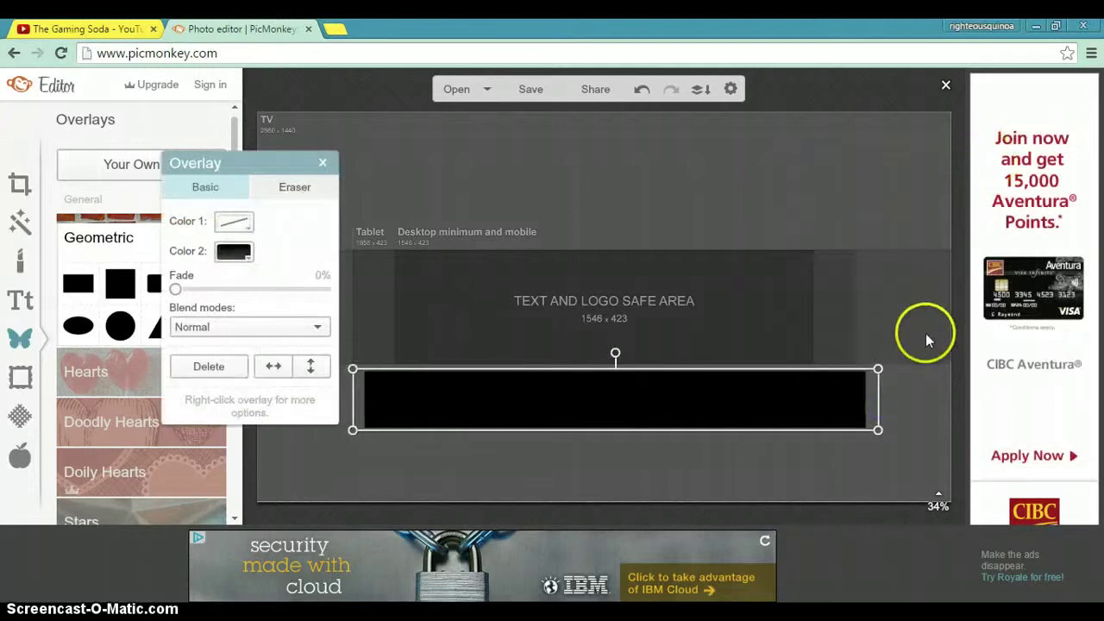
Step: Nudge the bottom black bar up slightly and duplicate it
click(918, 411)
click(765, 393)
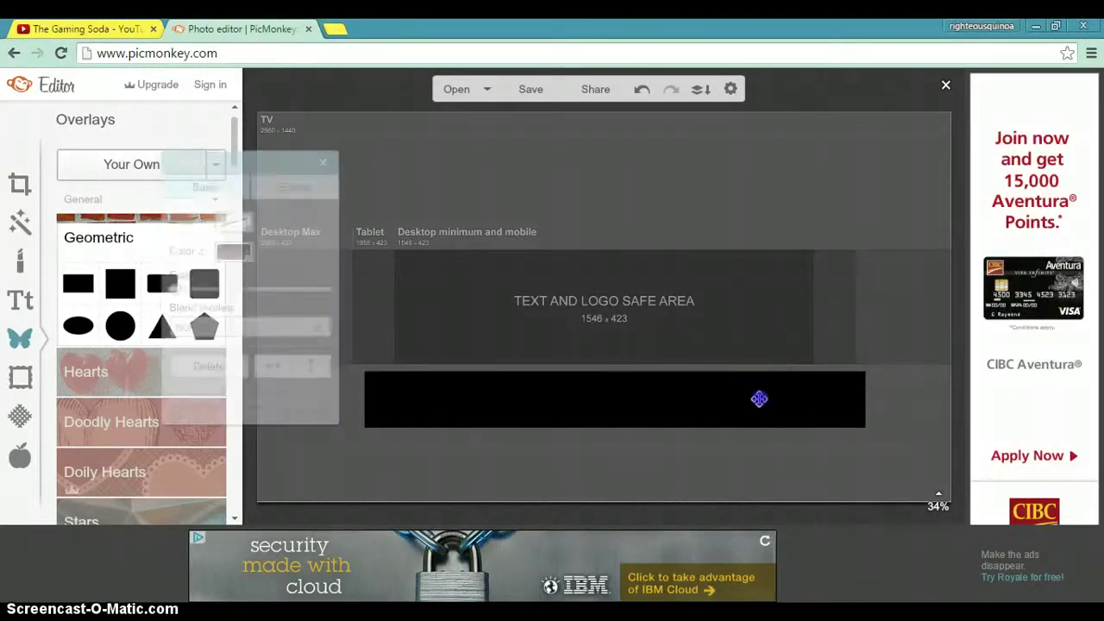
drag(757, 399, 756, 393)
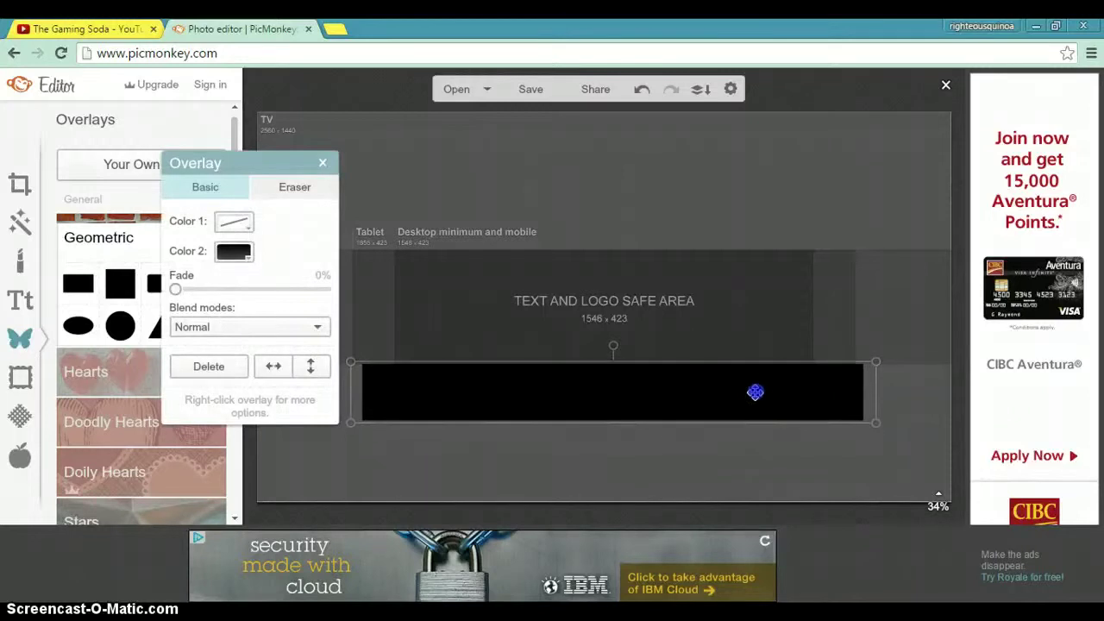
right_click(752, 403)
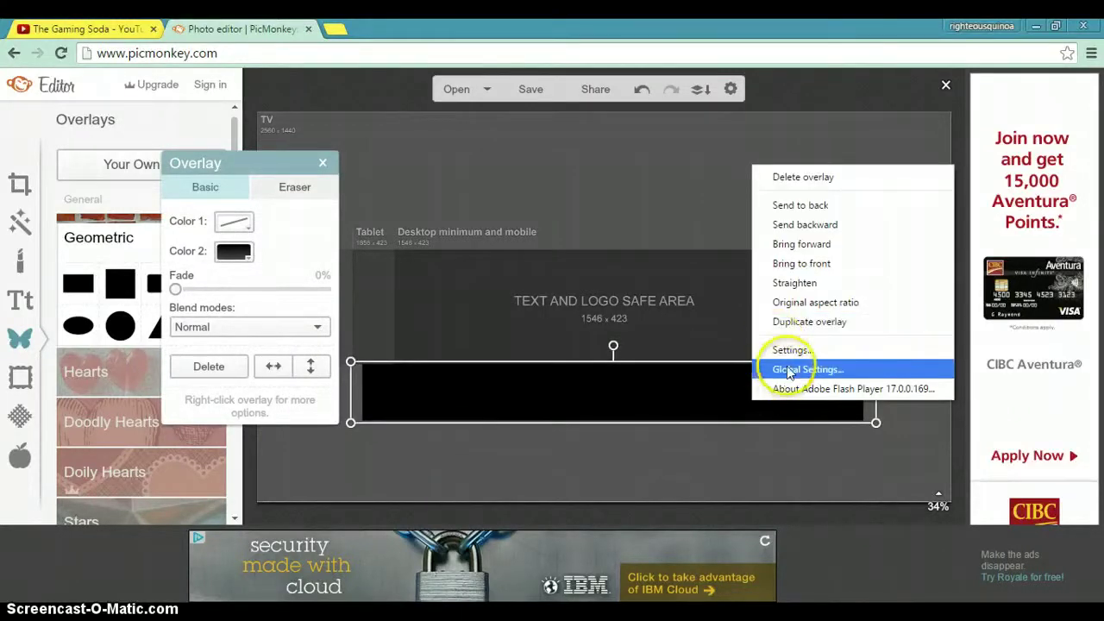
click(802, 324)
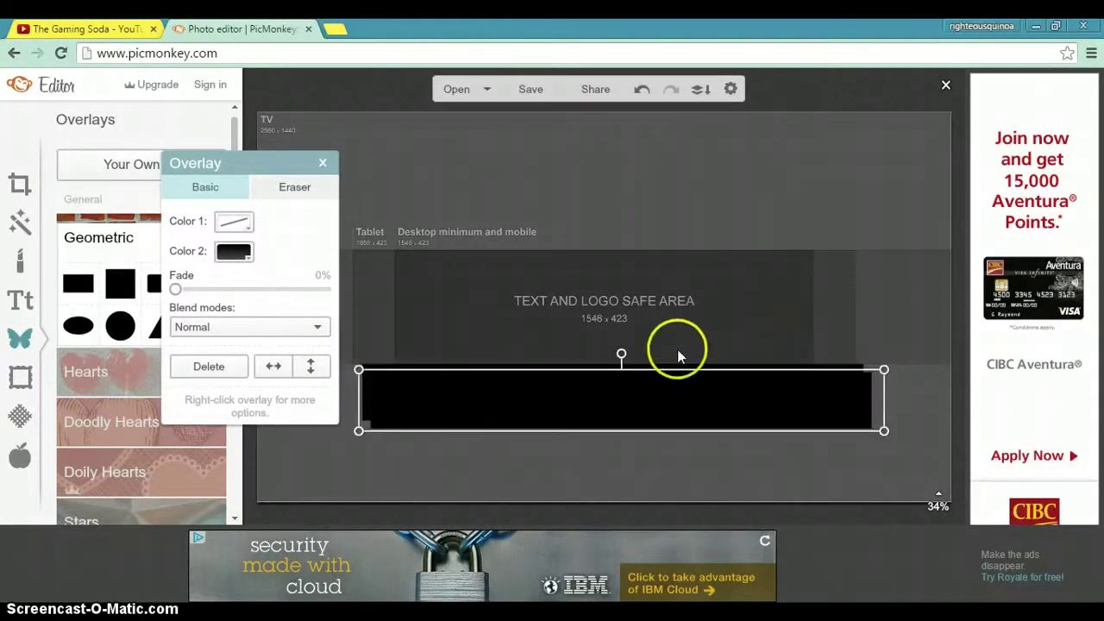
Step: Move the duplicate bar above the safe area and place a new black rectangle at its left
drag(677, 381, 658, 228)
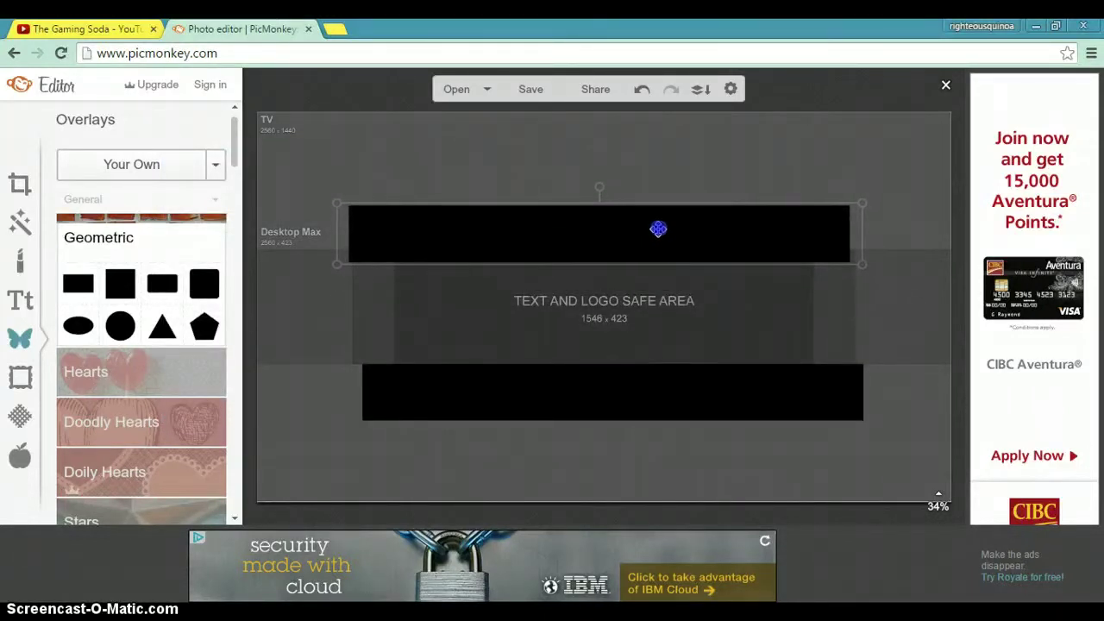
drag(658, 228, 659, 228)
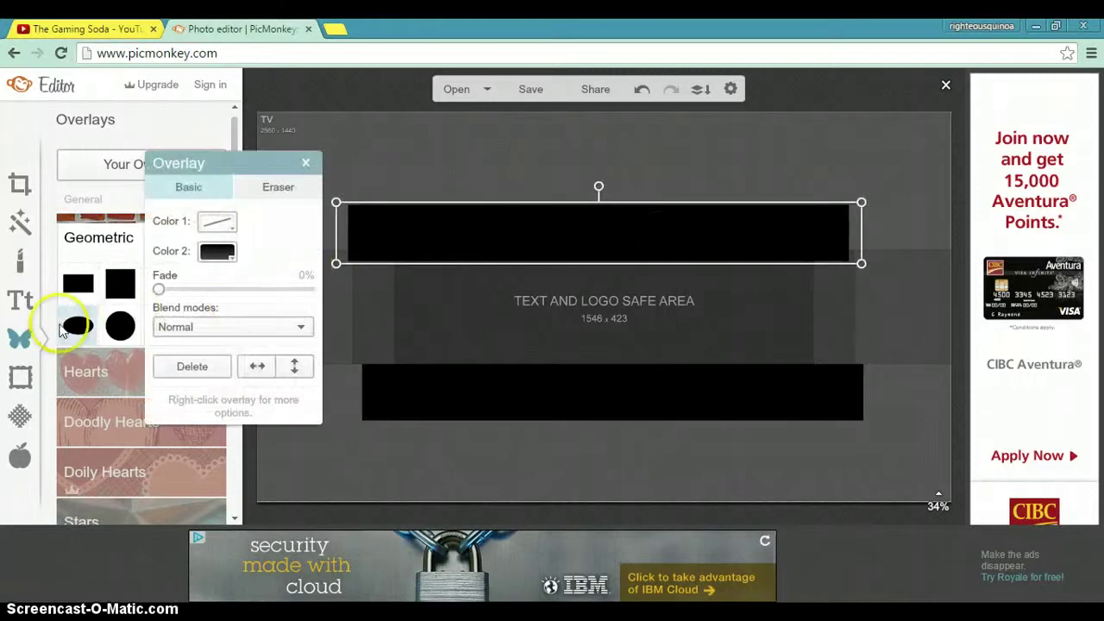
click(87, 285)
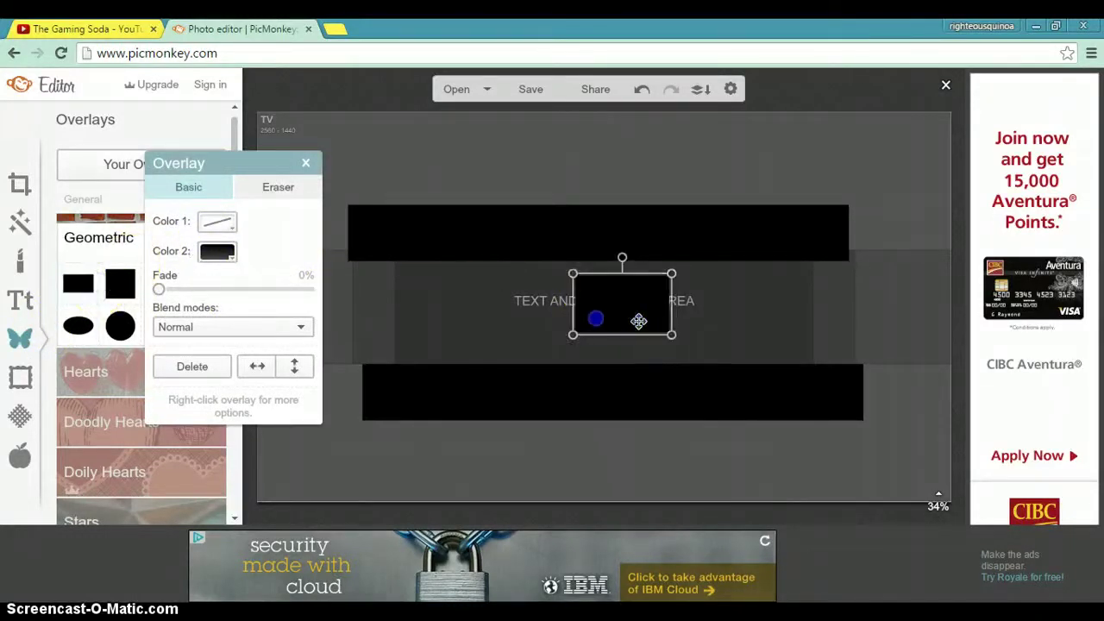
mouse_move(638, 320)
mouse_down()
mouse_move(333, 360)
mouse_move(387, 326)
mouse_up()
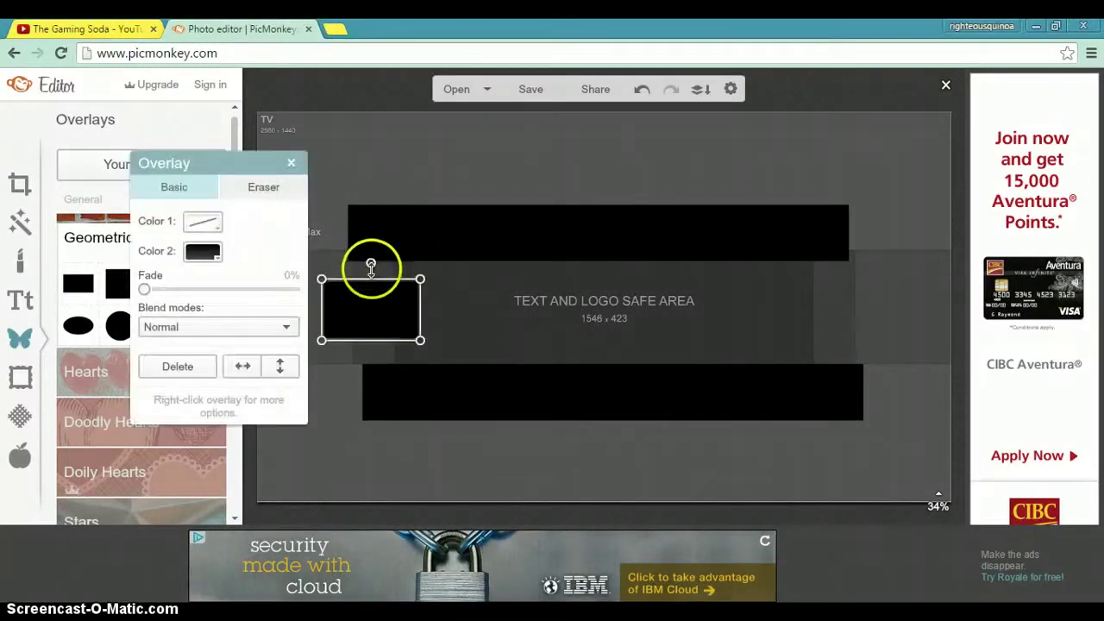
Step: Shape the left rectangle into a narrow vertical bar and extend the lower bar to meet it
drag(371, 275, 371, 259)
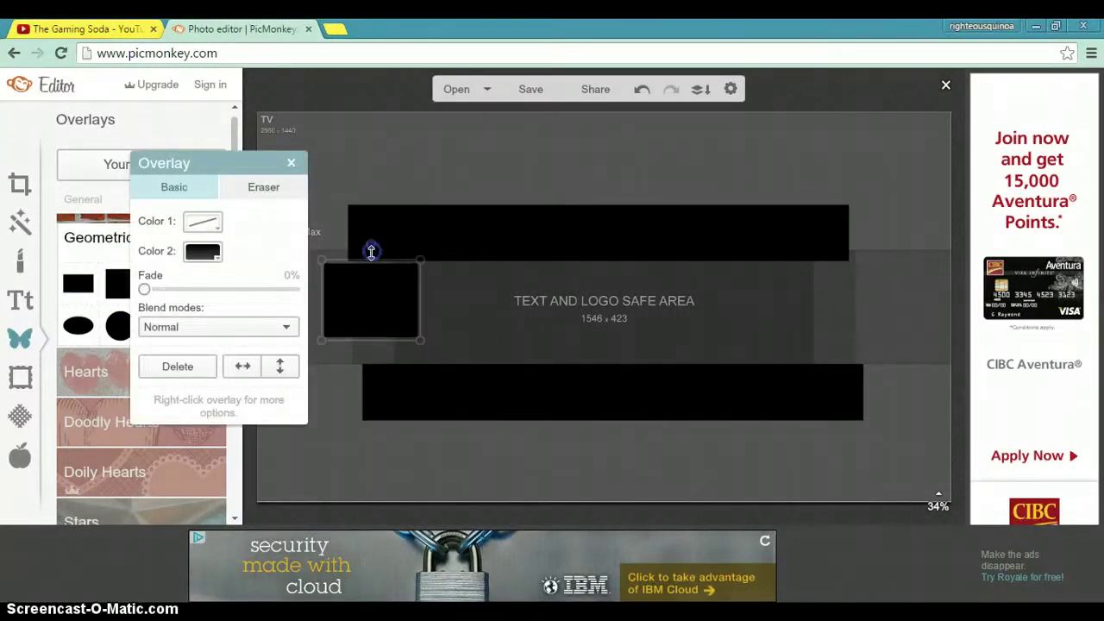
drag(318, 321, 328, 310)
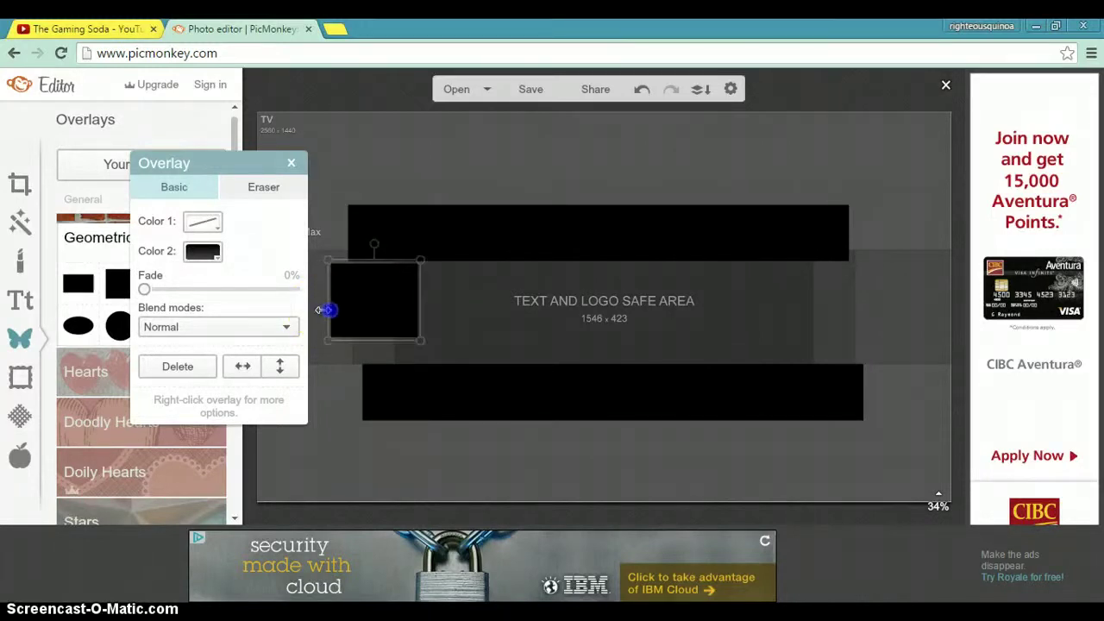
mouse_move(419, 336)
mouse_down()
mouse_move(399, 337)
mouse_move(386, 369)
mouse_up()
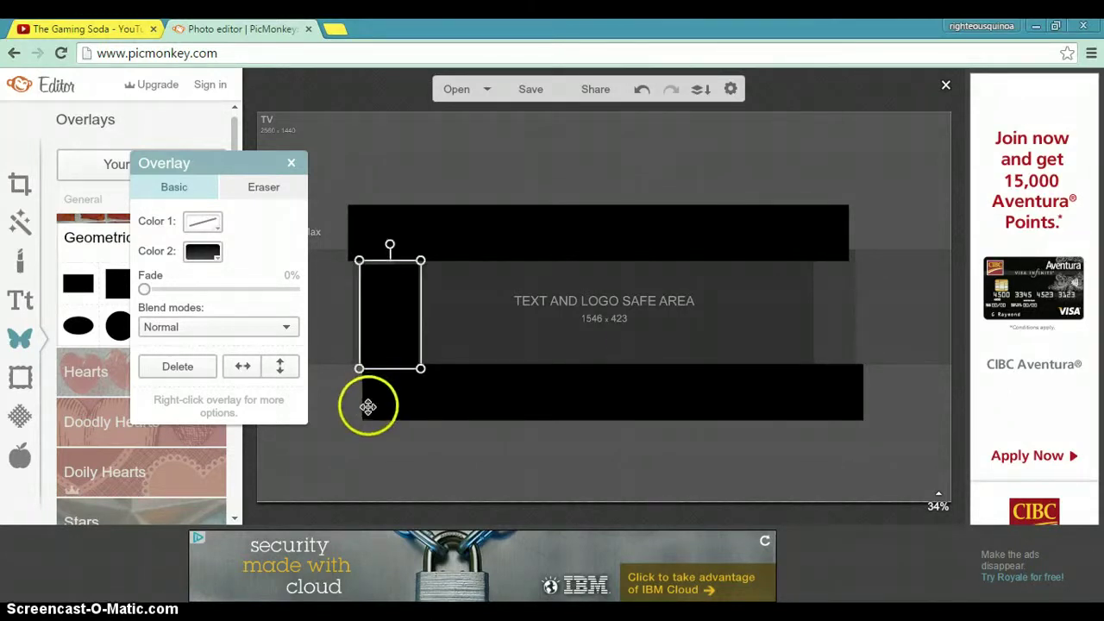
click(368, 406)
drag(349, 404, 340, 396)
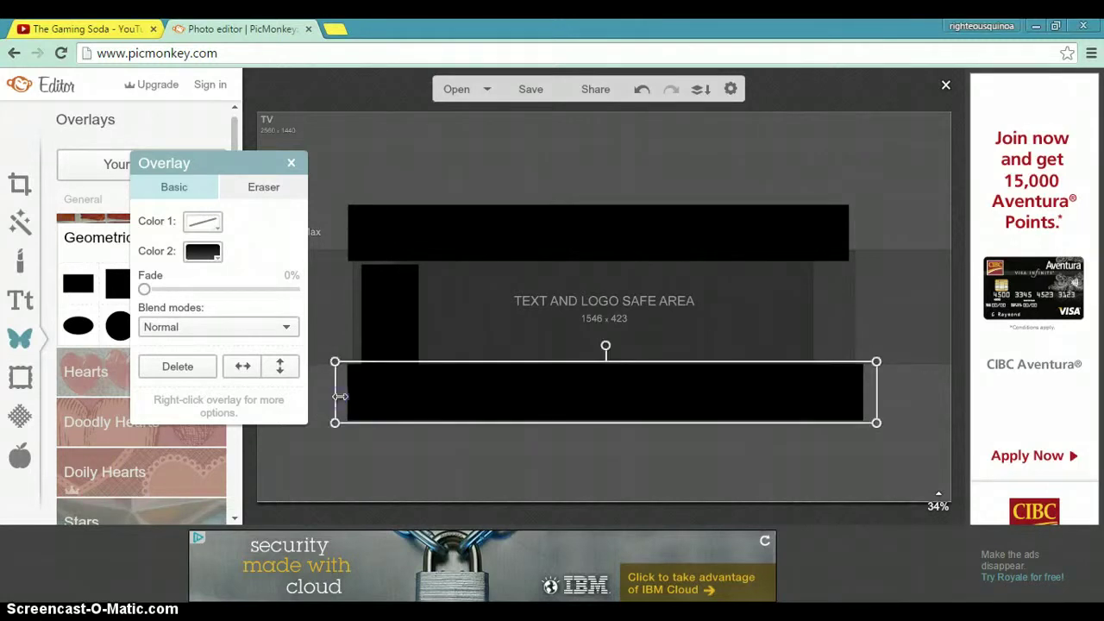
click(413, 312)
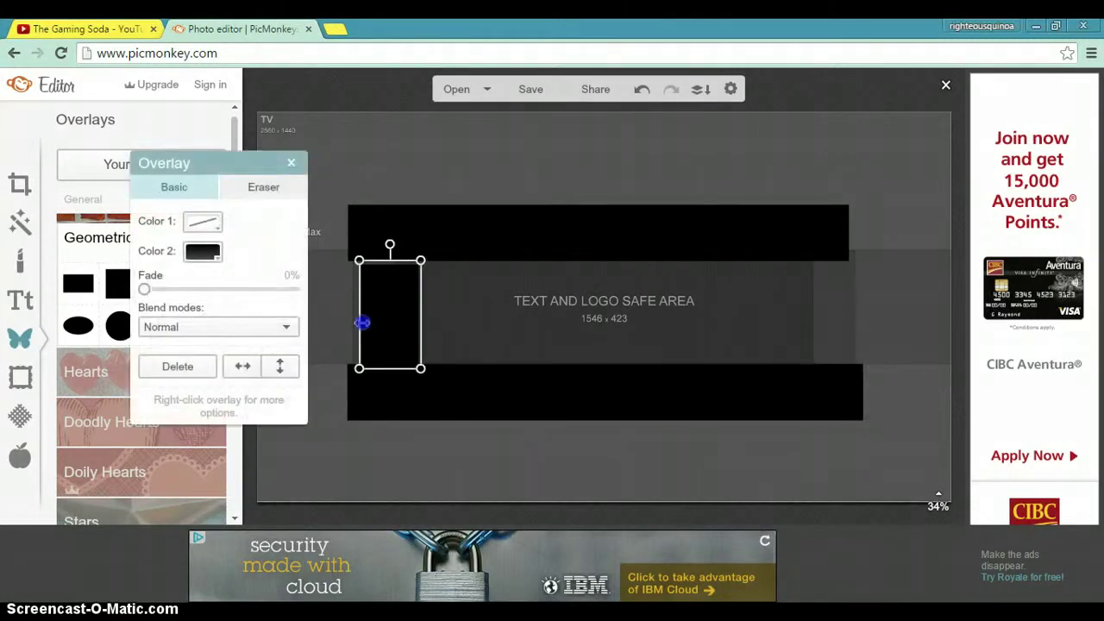
drag(363, 323, 352, 323)
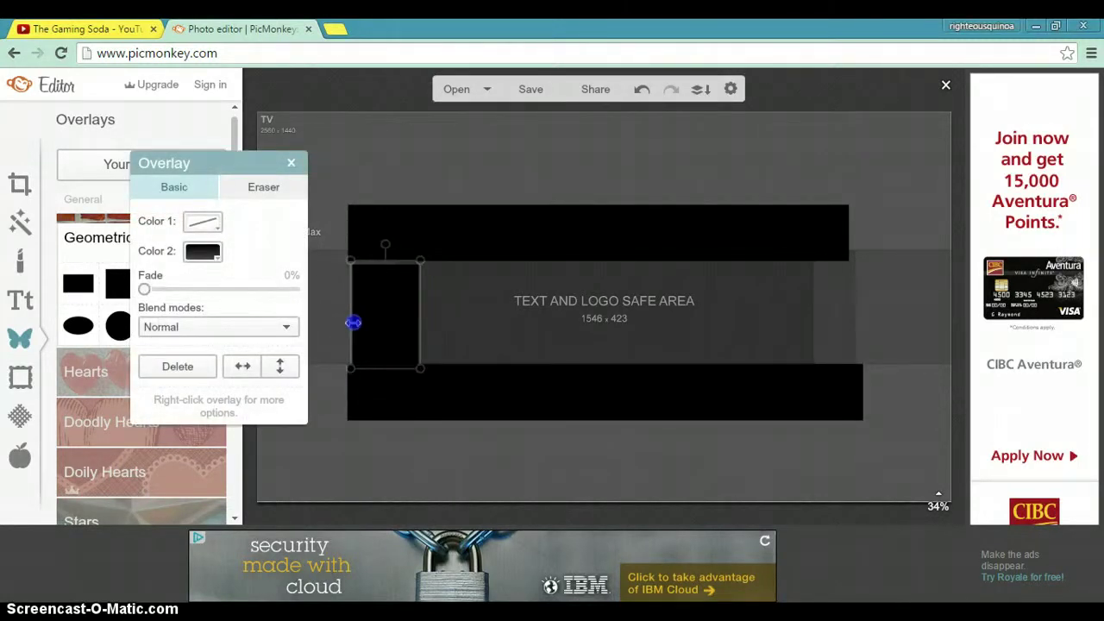
Step: Duplicate the left vertical bar and move the copy to the safe area's right edge
right_click(394, 312)
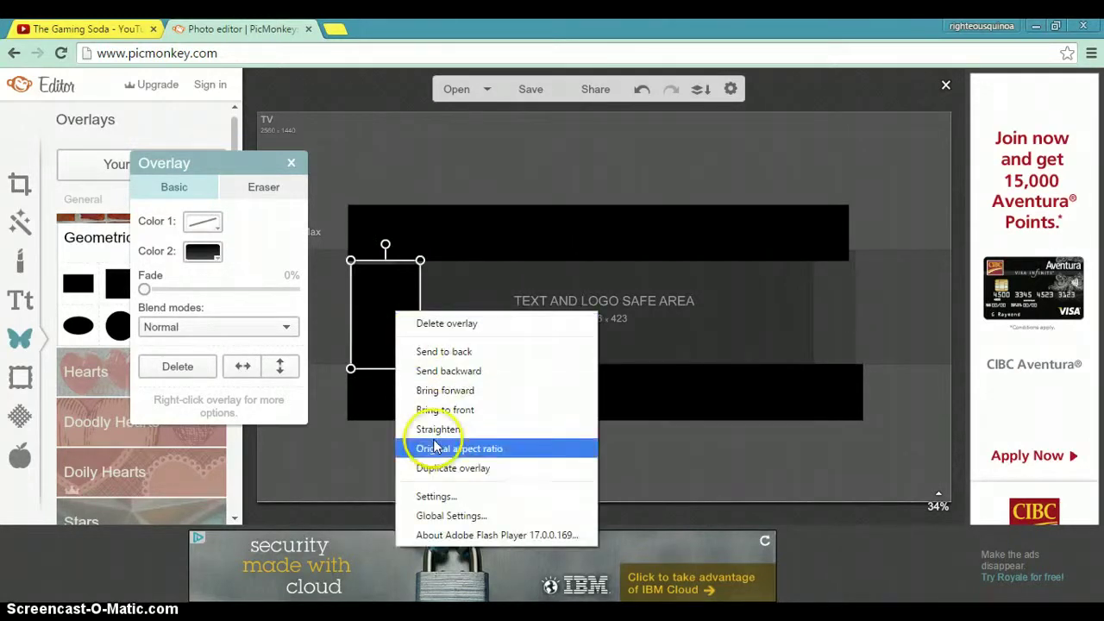
click(457, 468)
click(387, 372)
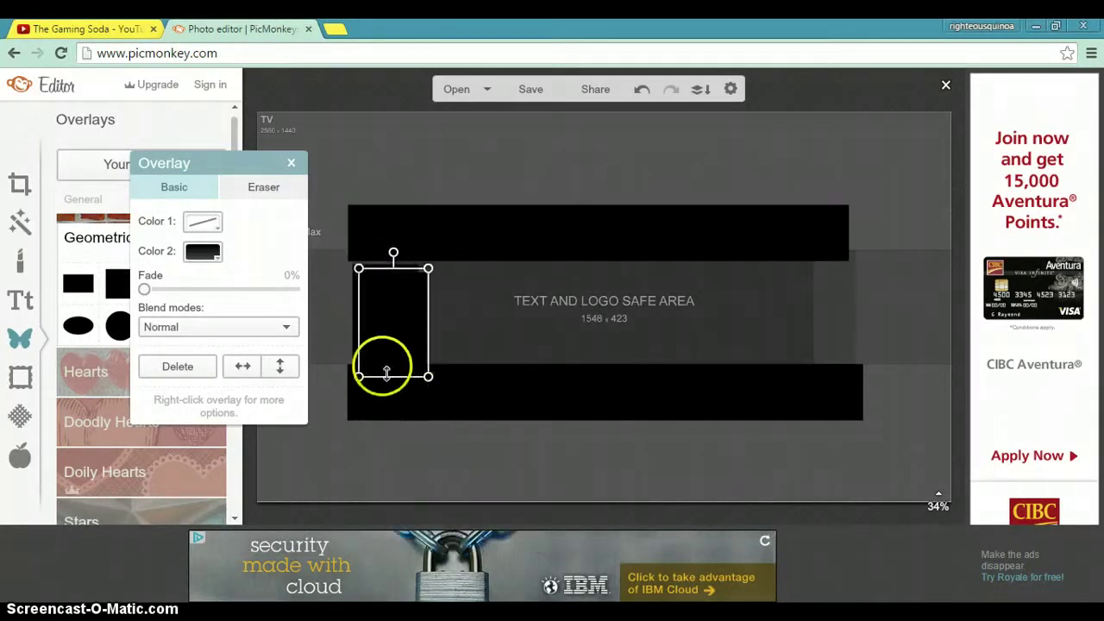
drag(391, 358, 823, 344)
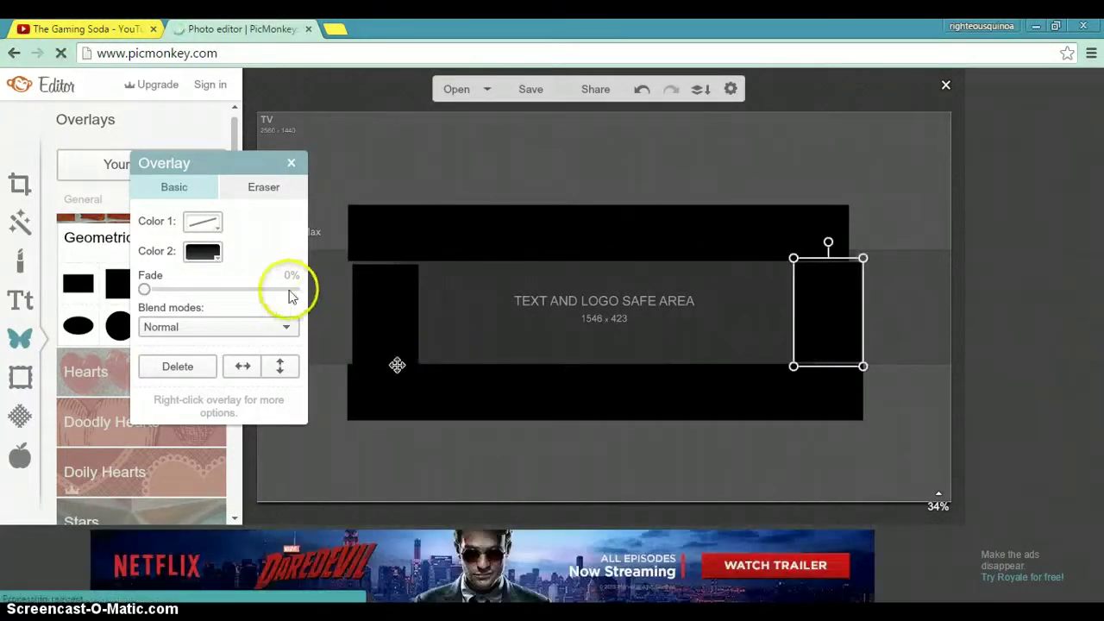
Step: Fit the left vertical bar between the top and bottom bars, then check the right bar
click(354, 308)
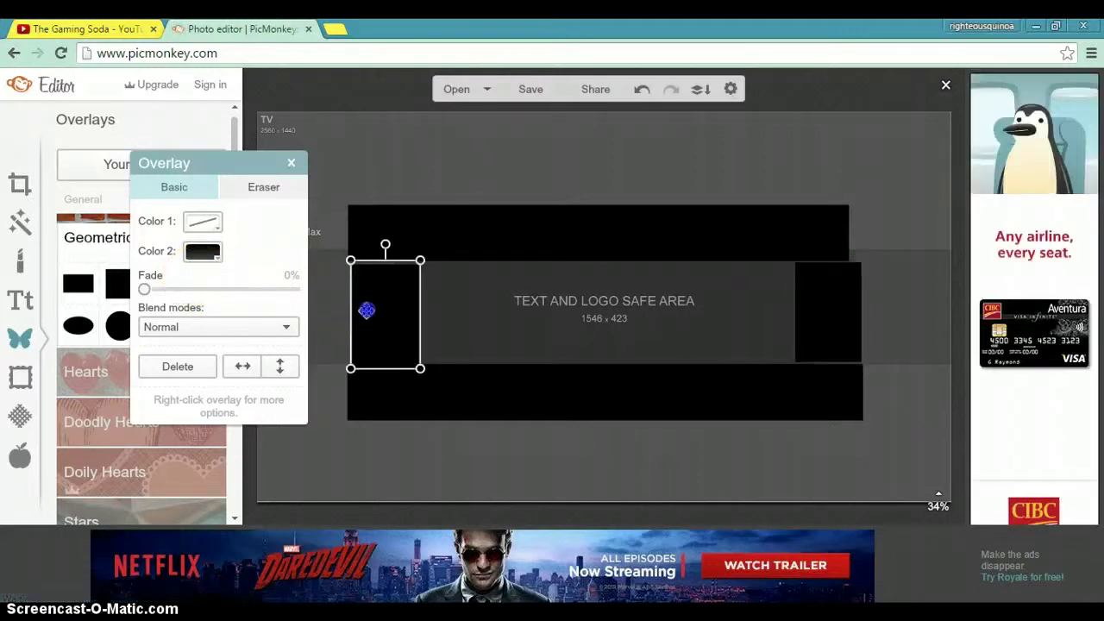
drag(367, 310, 366, 306)
click(401, 371)
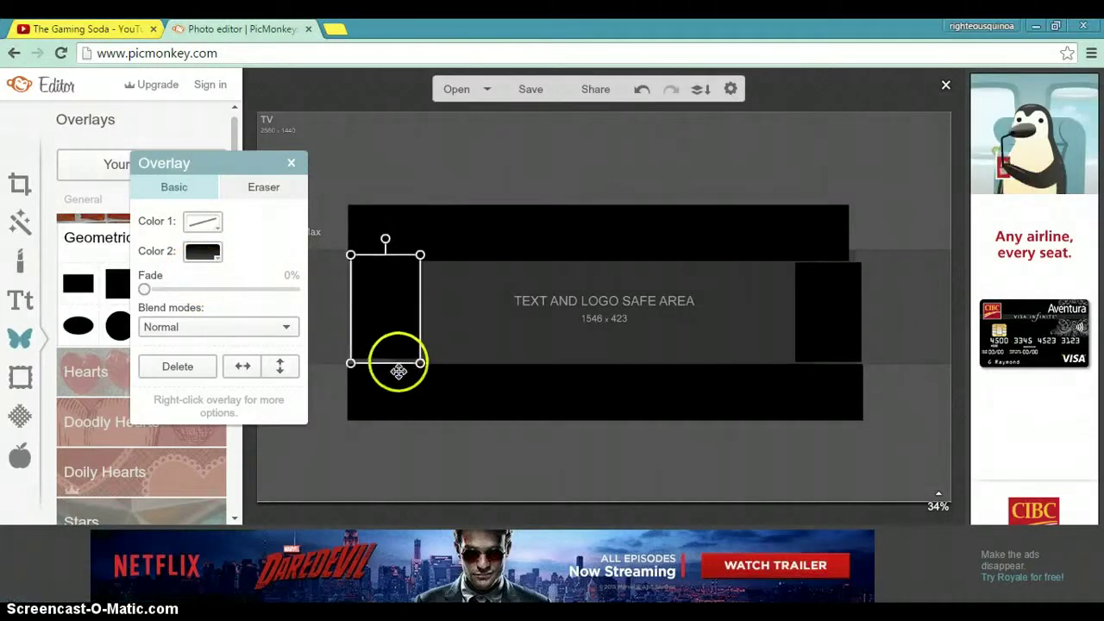
drag(396, 363, 396, 368)
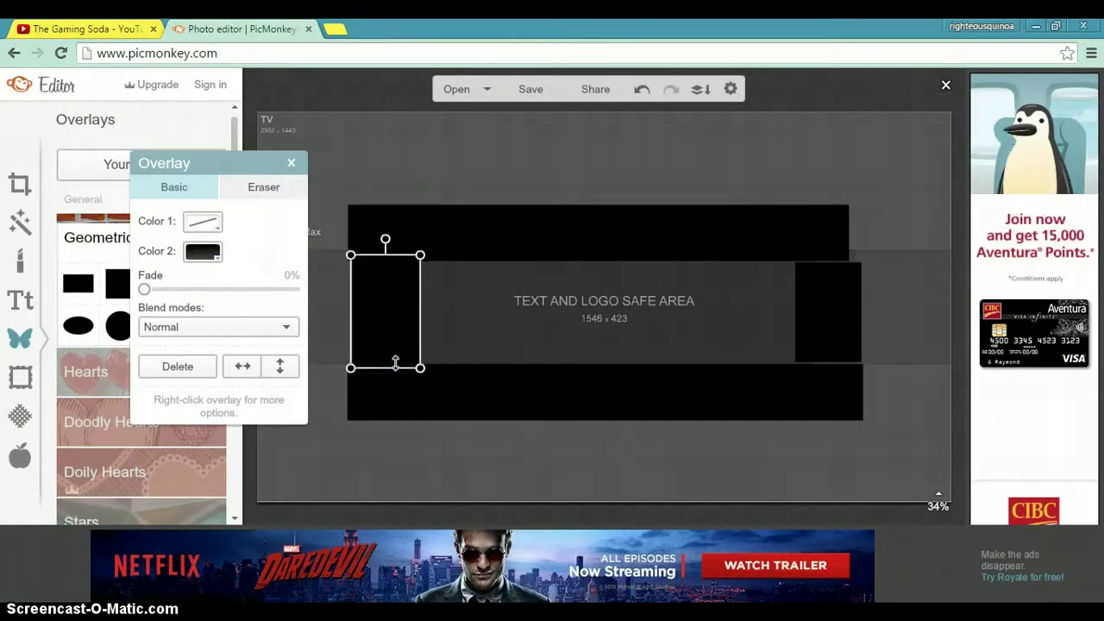
click(325, 329)
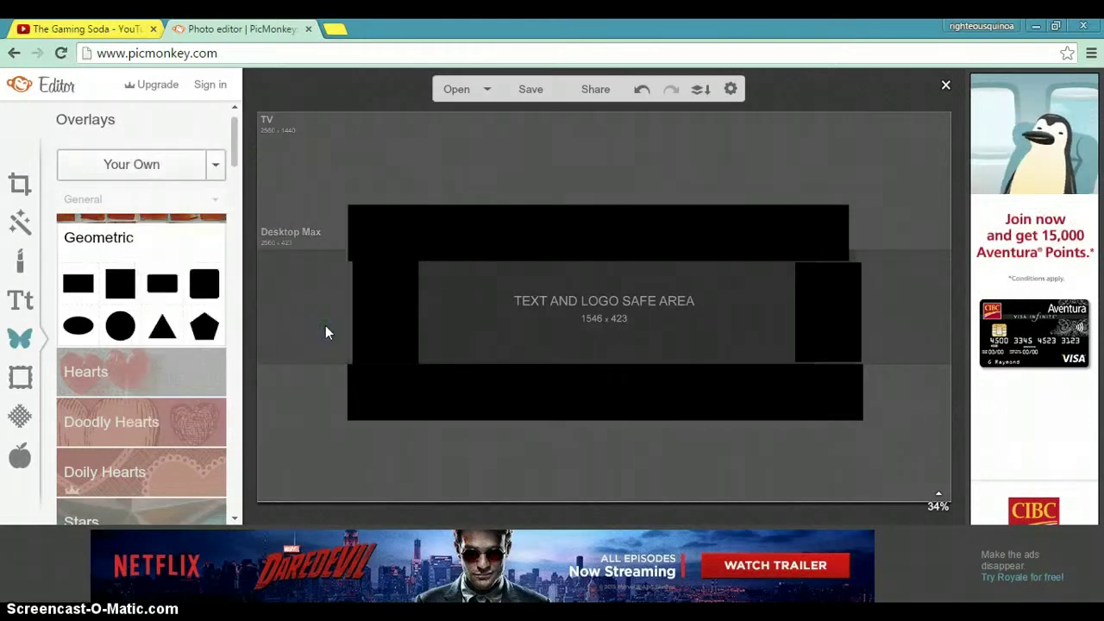
click(859, 312)
click(843, 348)
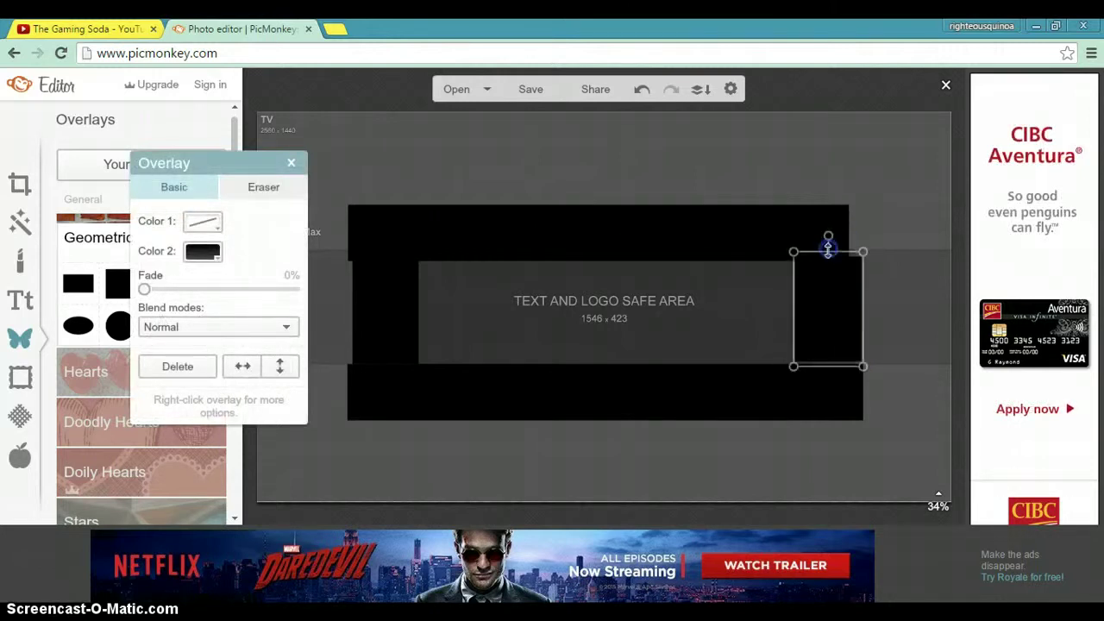
click(903, 283)
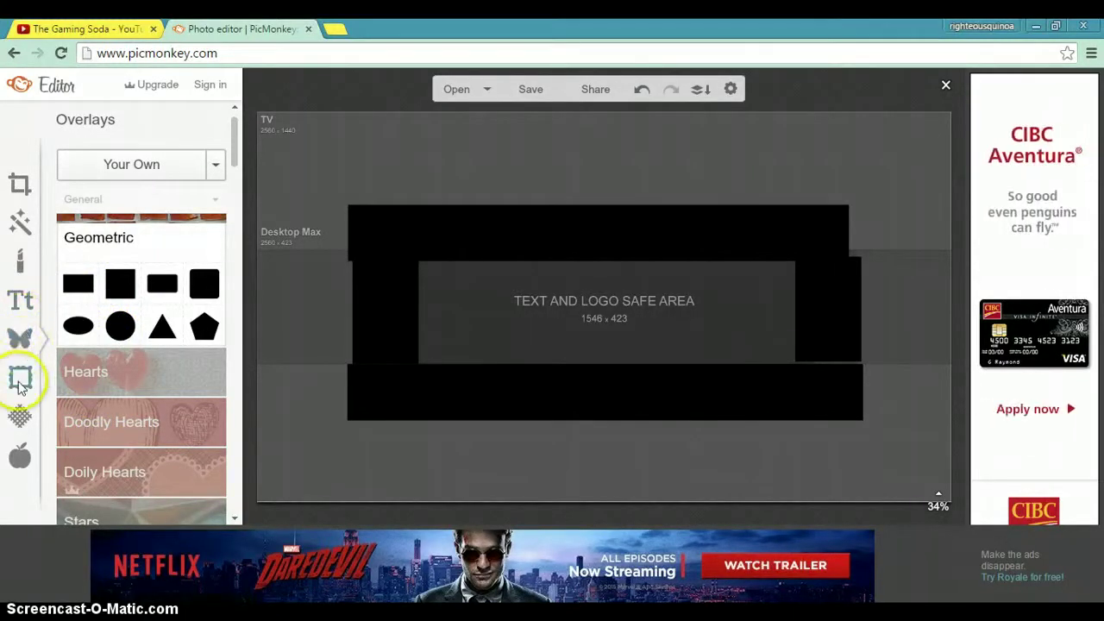
click(22, 200)
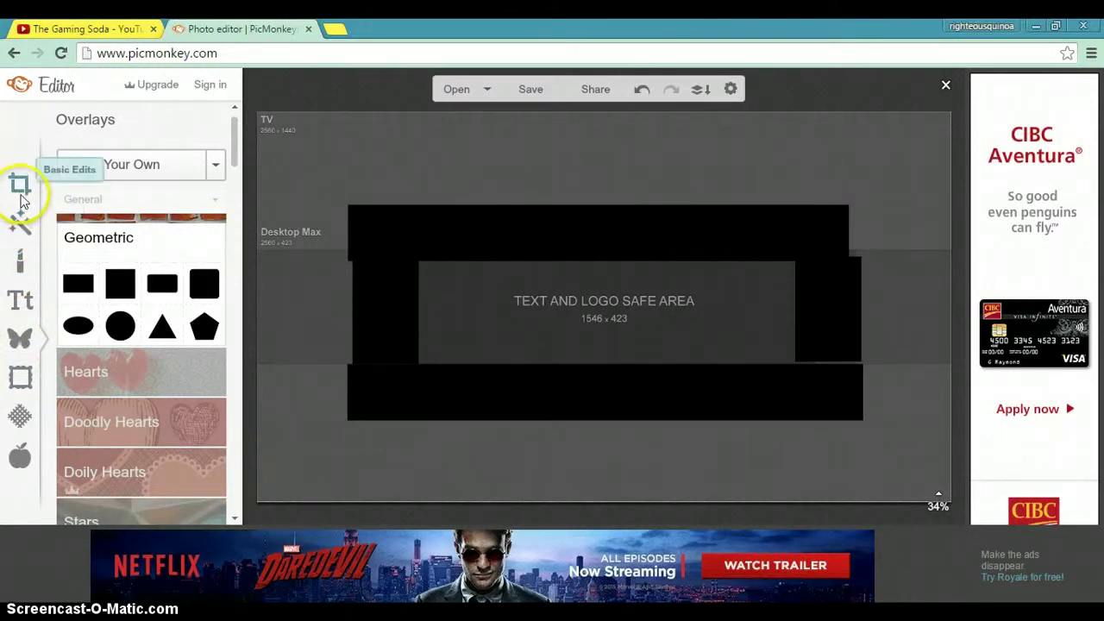
Step: Set the canvas colour to lime green 36ff13 and apply it
click(22, 200)
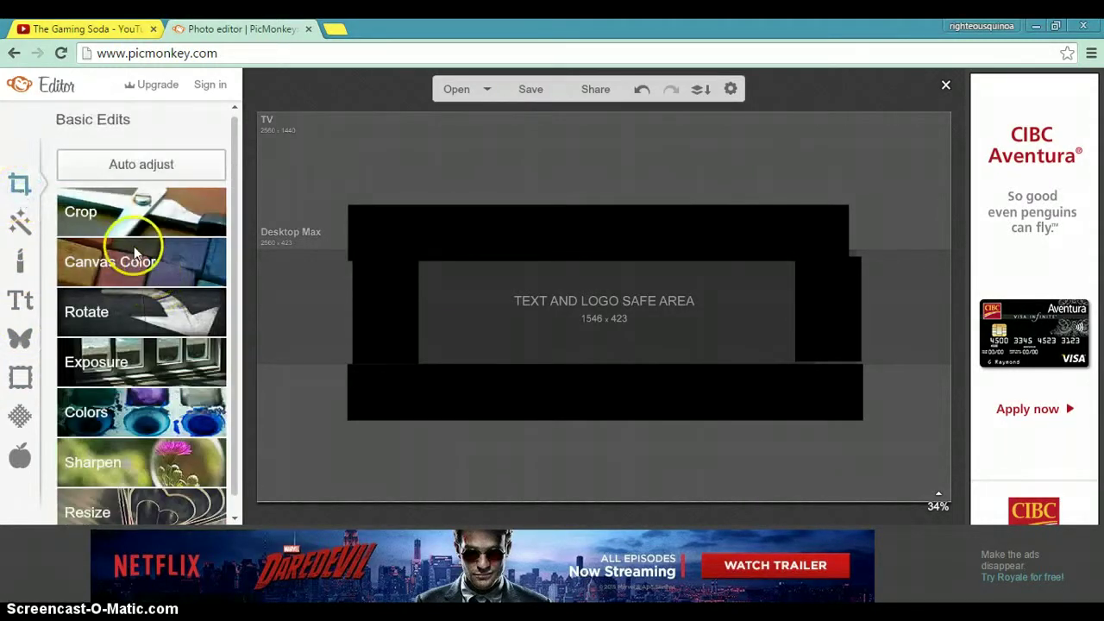
click(134, 255)
click(152, 323)
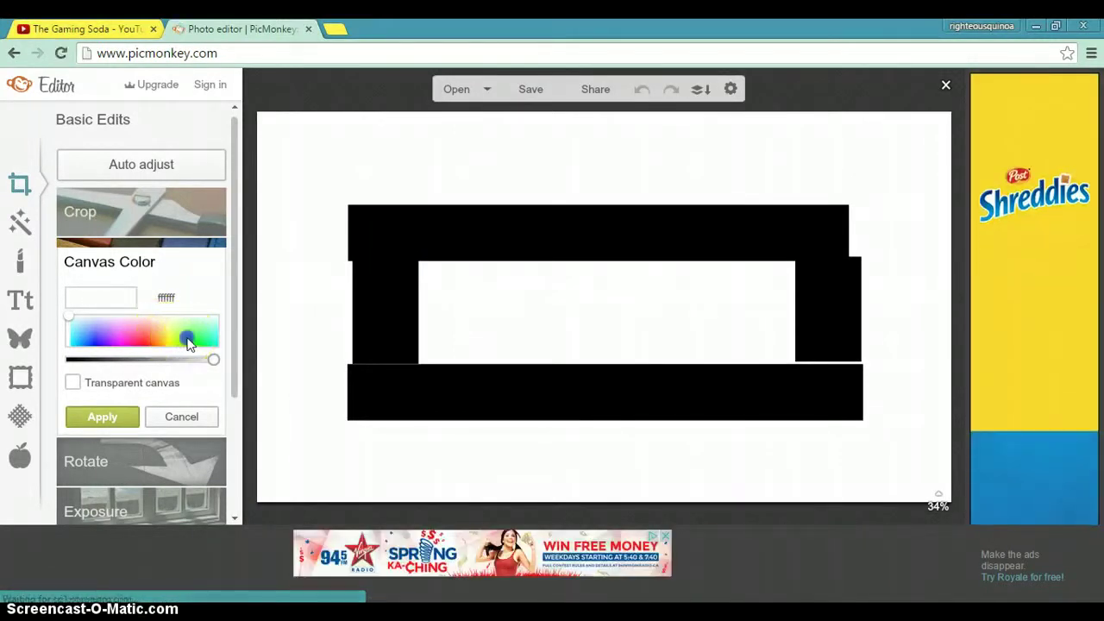
drag(167, 342, 192, 342)
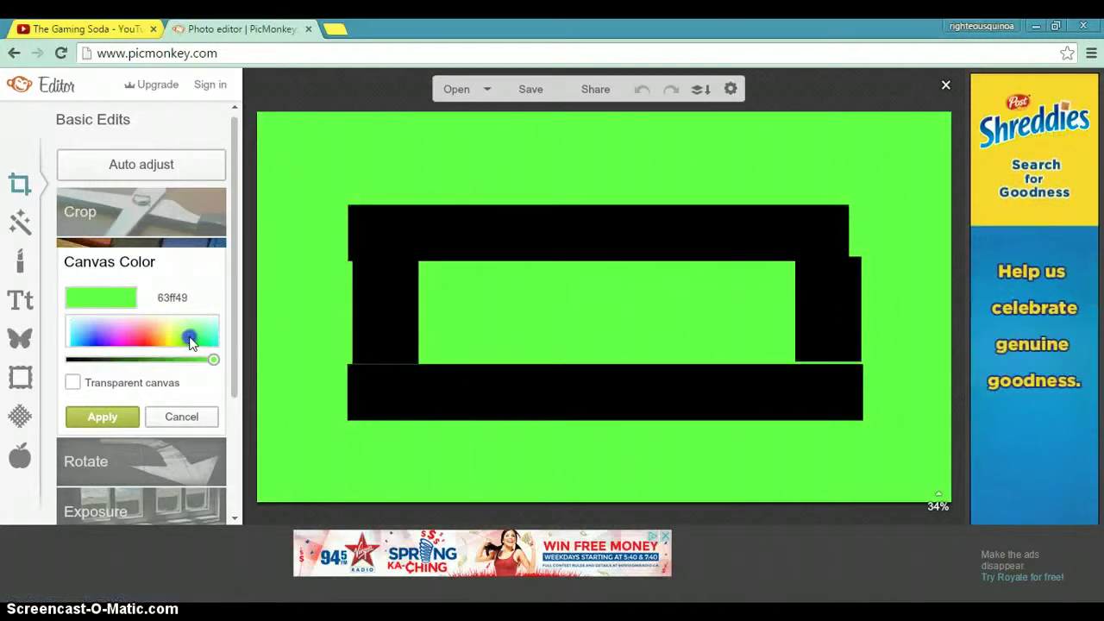
drag(187, 340, 182, 341)
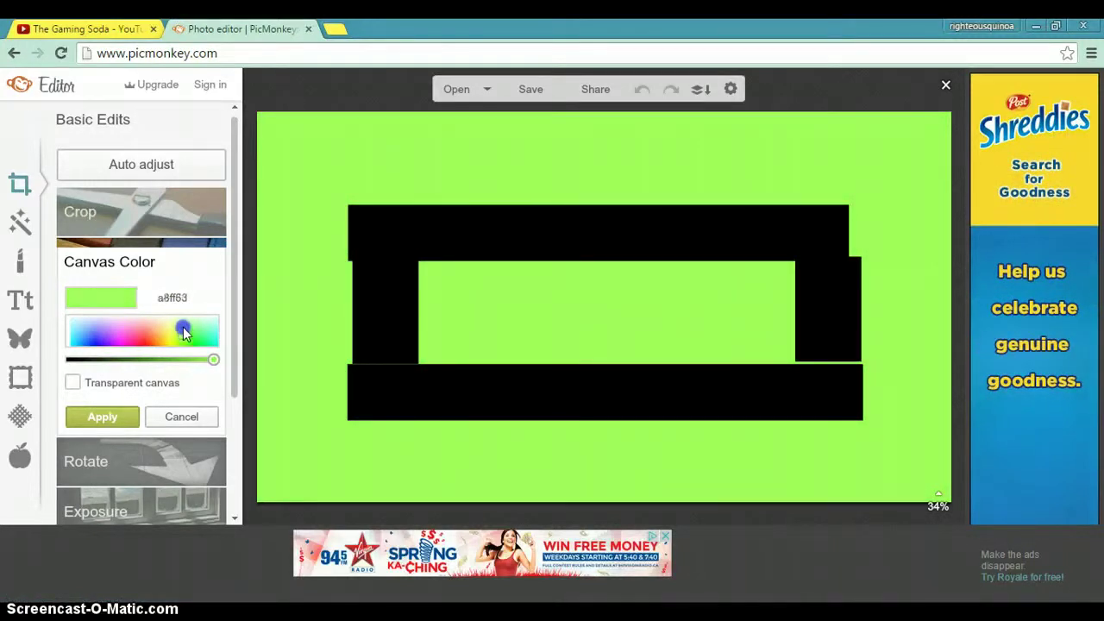
drag(182, 331, 192, 347)
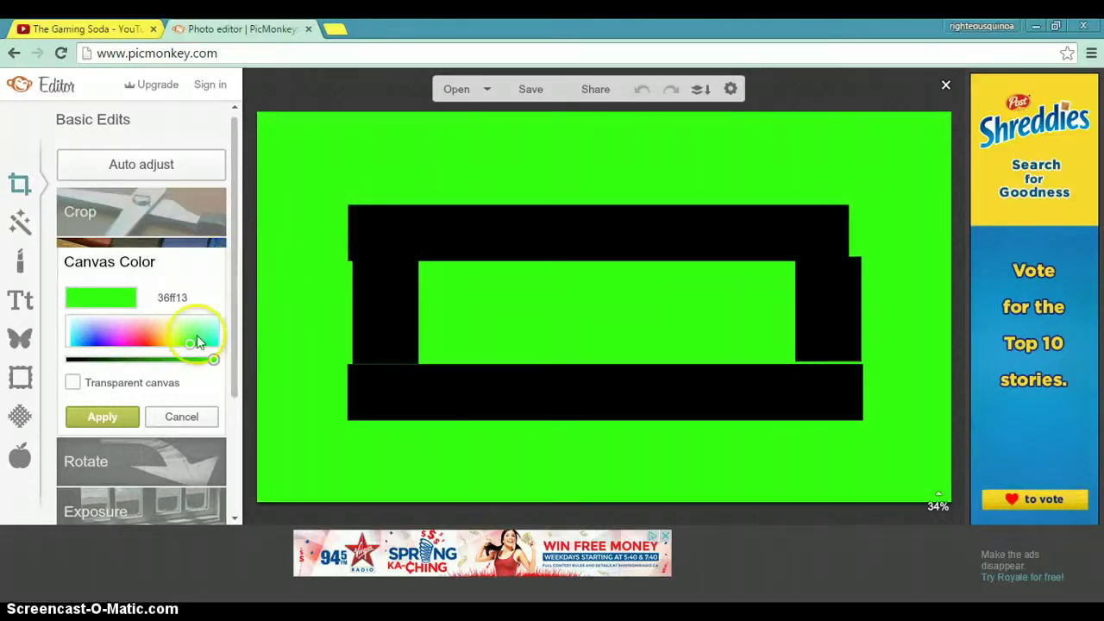
click(127, 421)
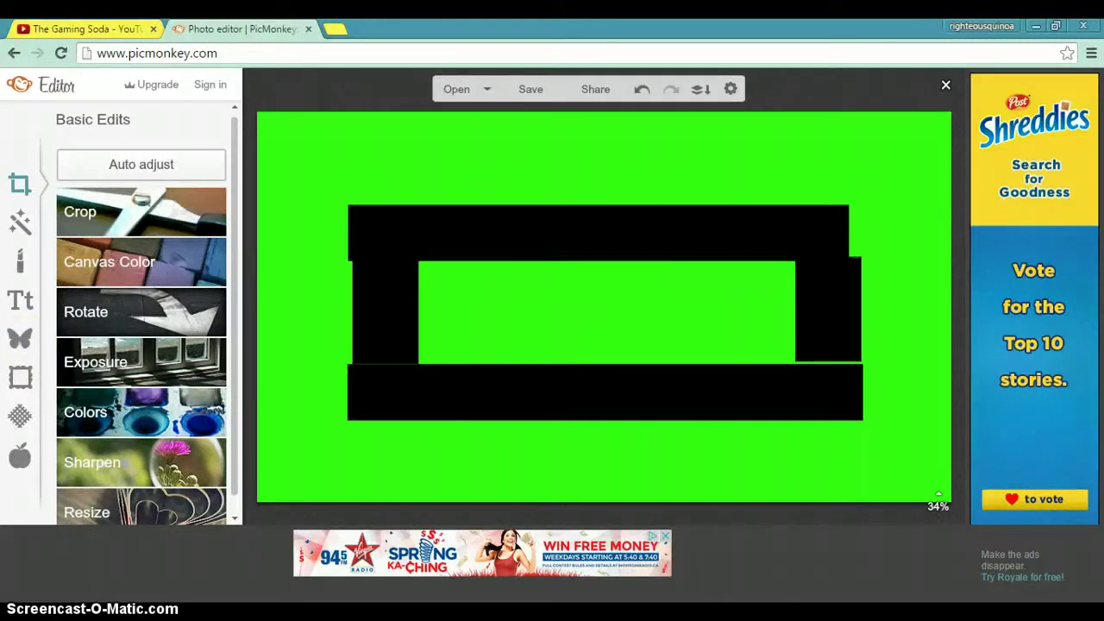
click(19, 304)
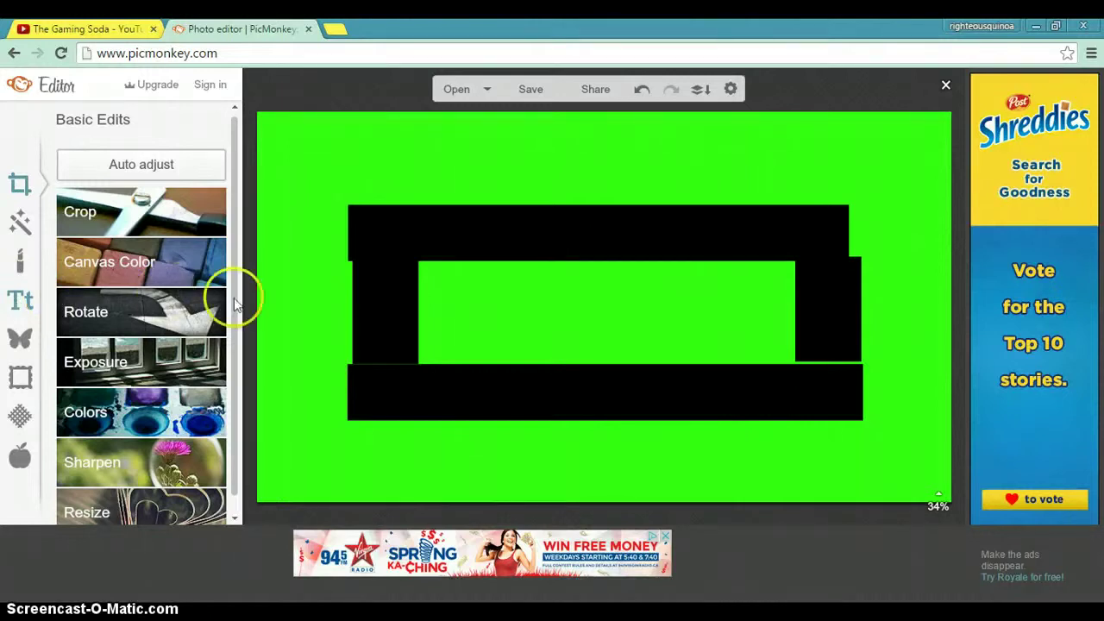
Step: Glance at the current channel banner on the YouTube tab, then return to PicMonkey's font list
click(23, 309)
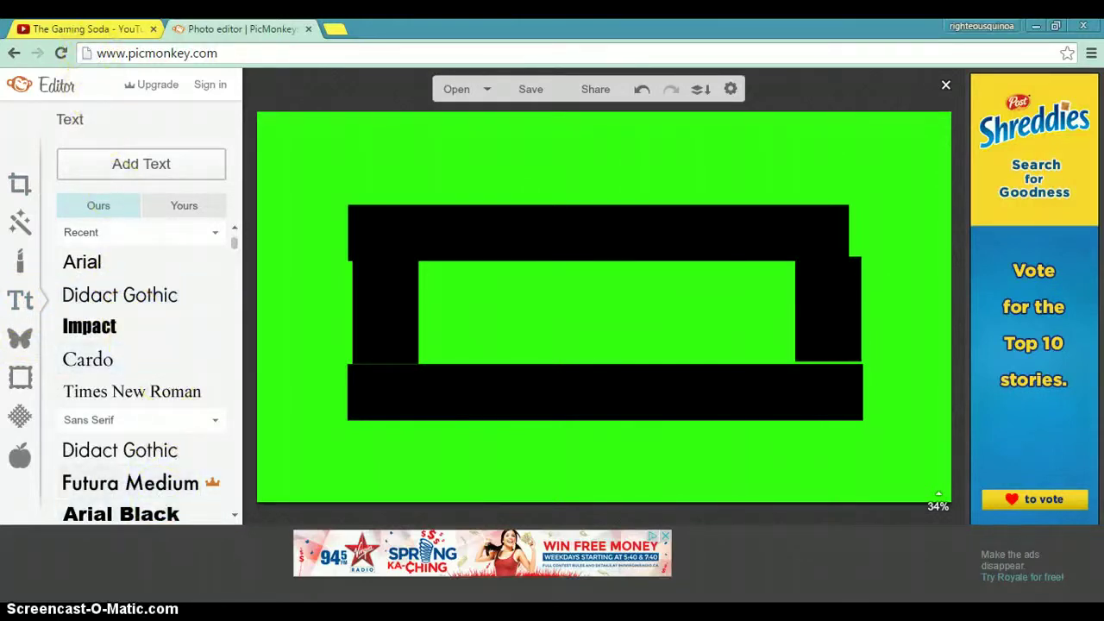
click(86, 28)
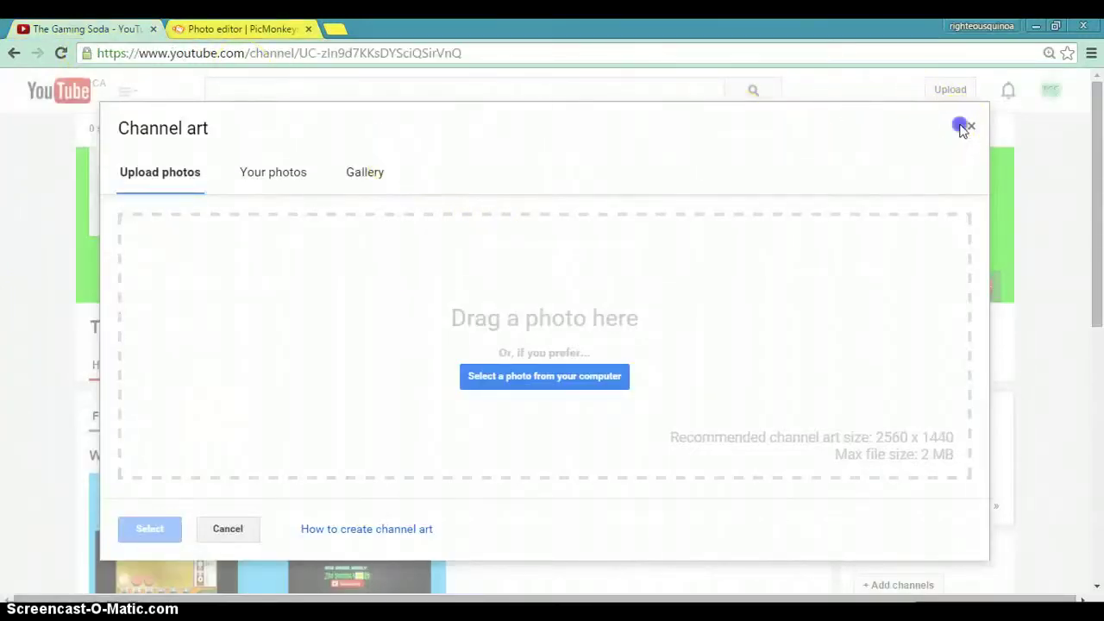
click(971, 129)
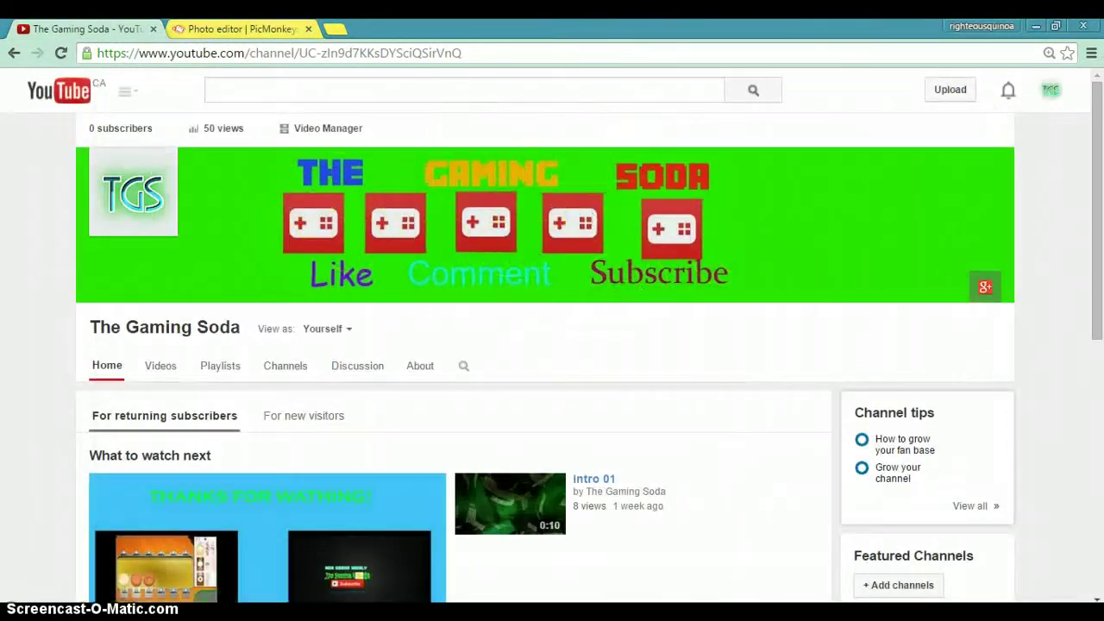
click(259, 31)
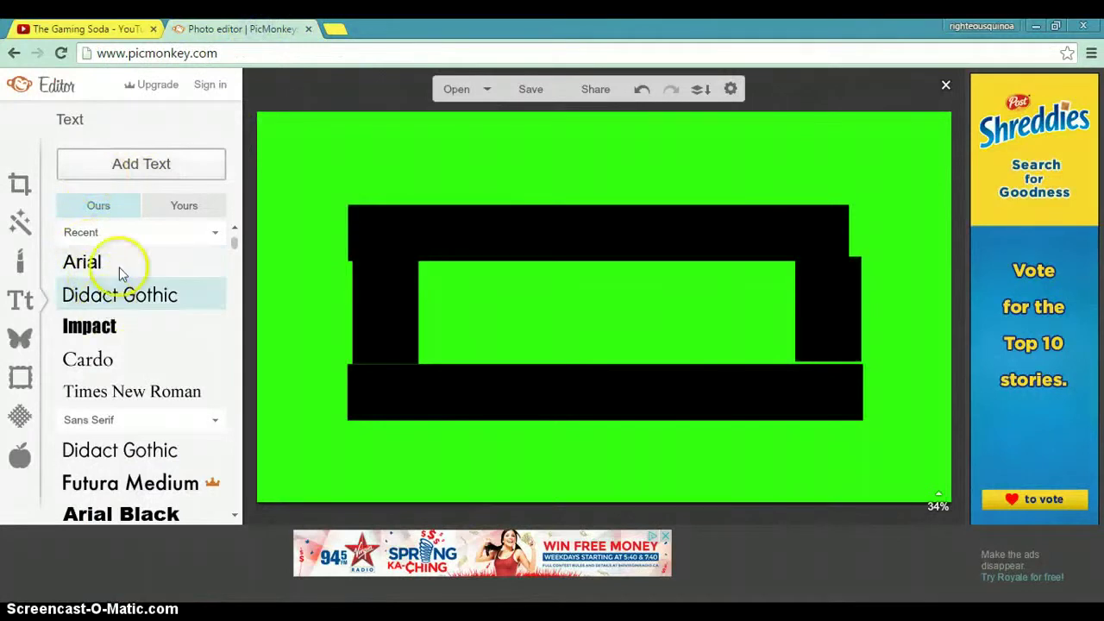
Step: Try a MINECRAFTER text box from Yours fonts at size 95, then discard it empty
click(171, 203)
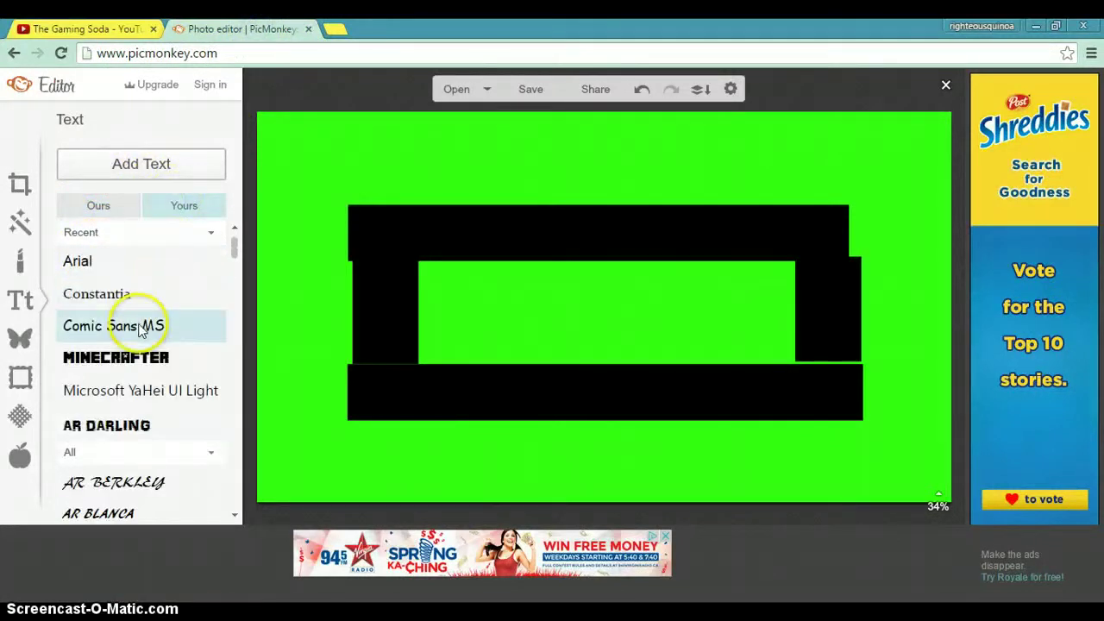
click(144, 361)
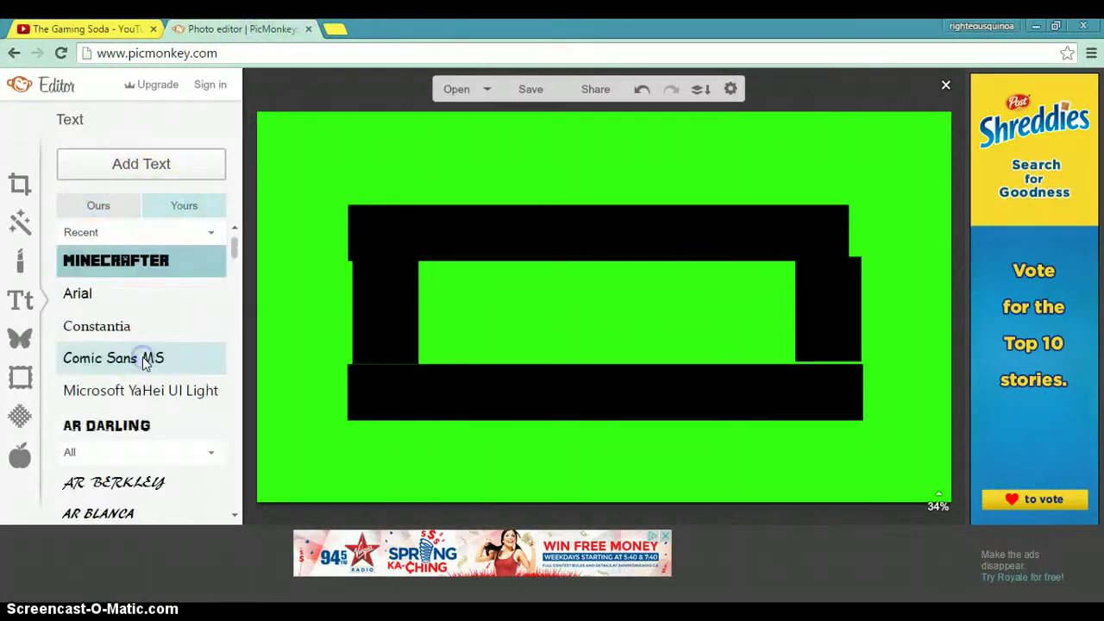
click(151, 164)
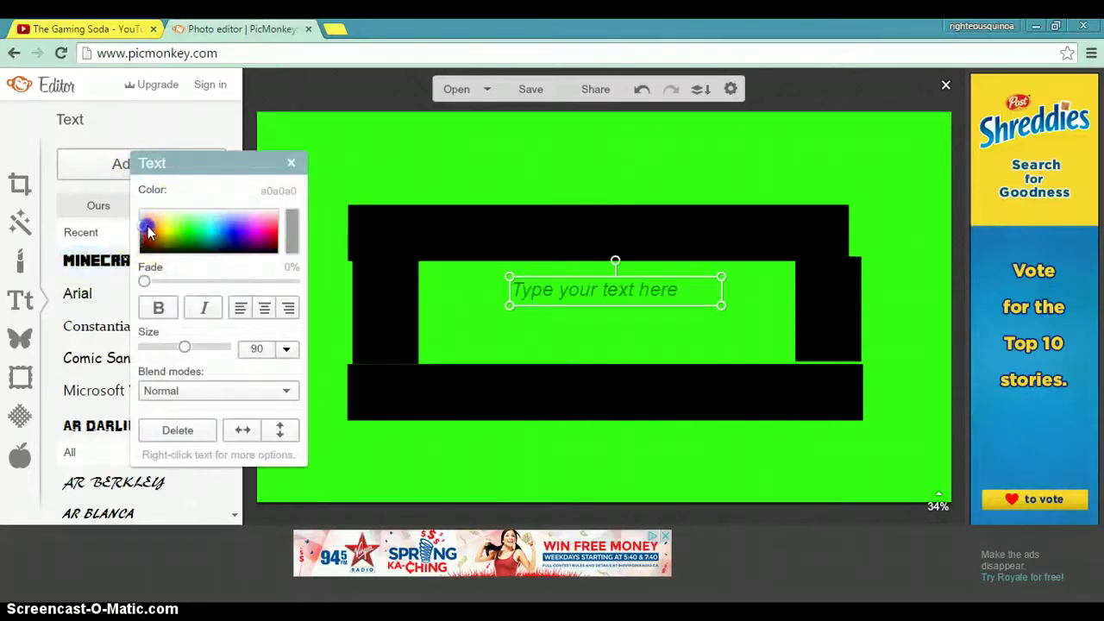
mouse_move(149, 232)
mouse_down()
mouse_move(186, 235)
mouse_move(147, 226)
mouse_move(157, 231)
mouse_up()
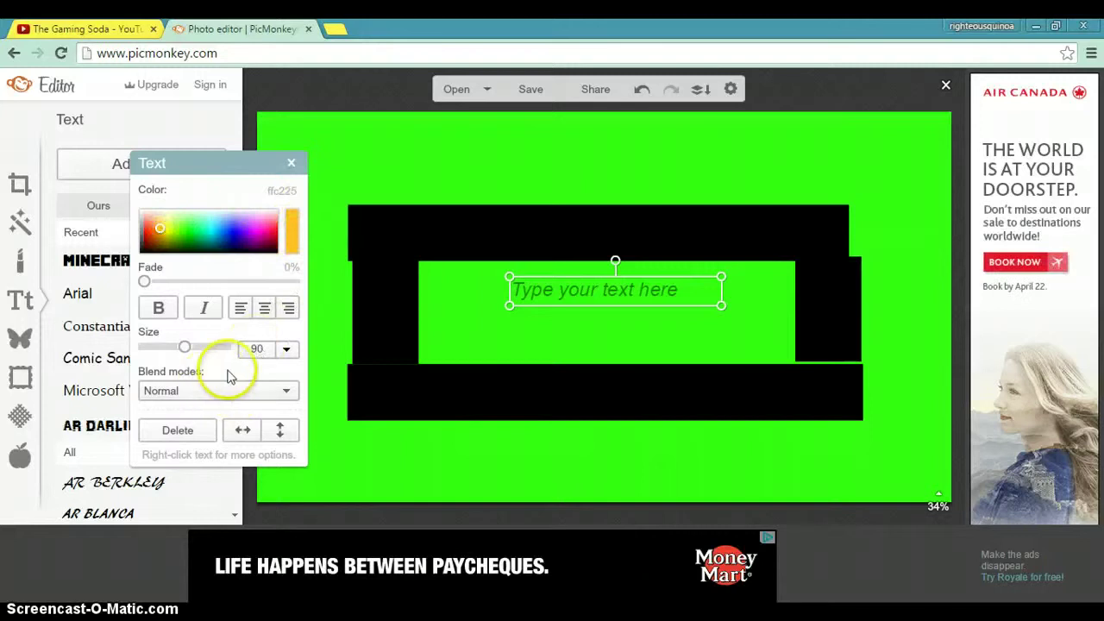
click(268, 346)
text(95)
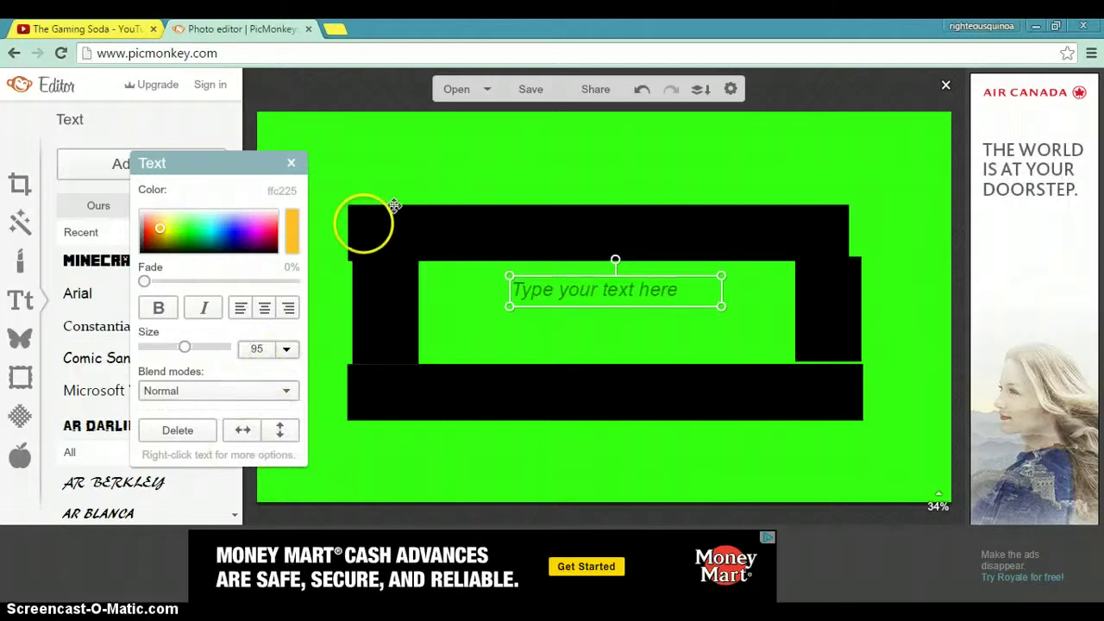
click(534, 296)
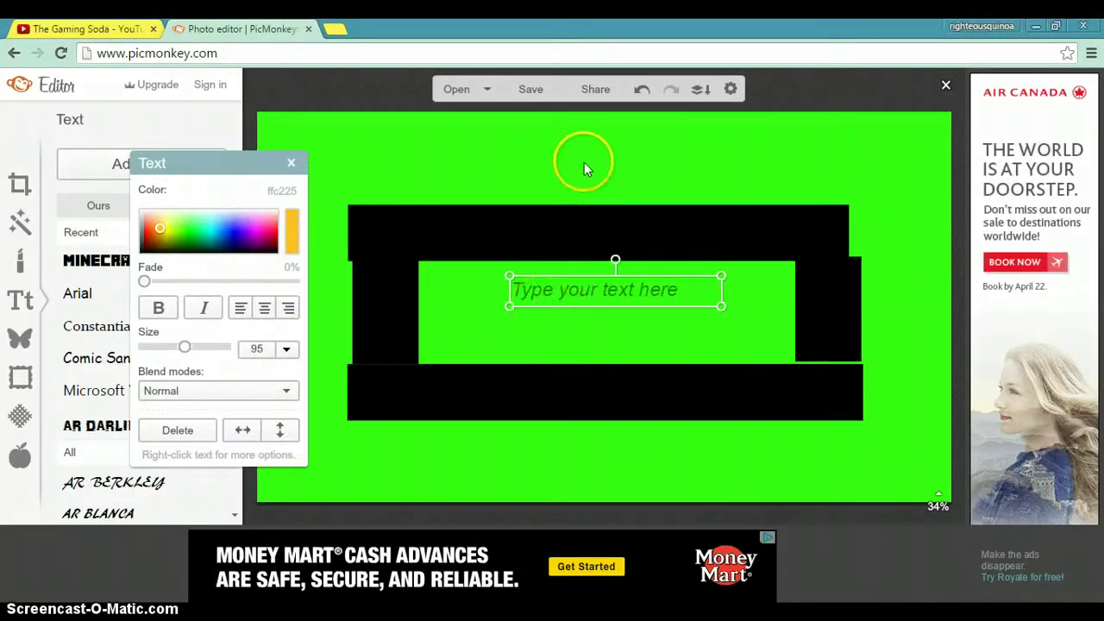
click(586, 144)
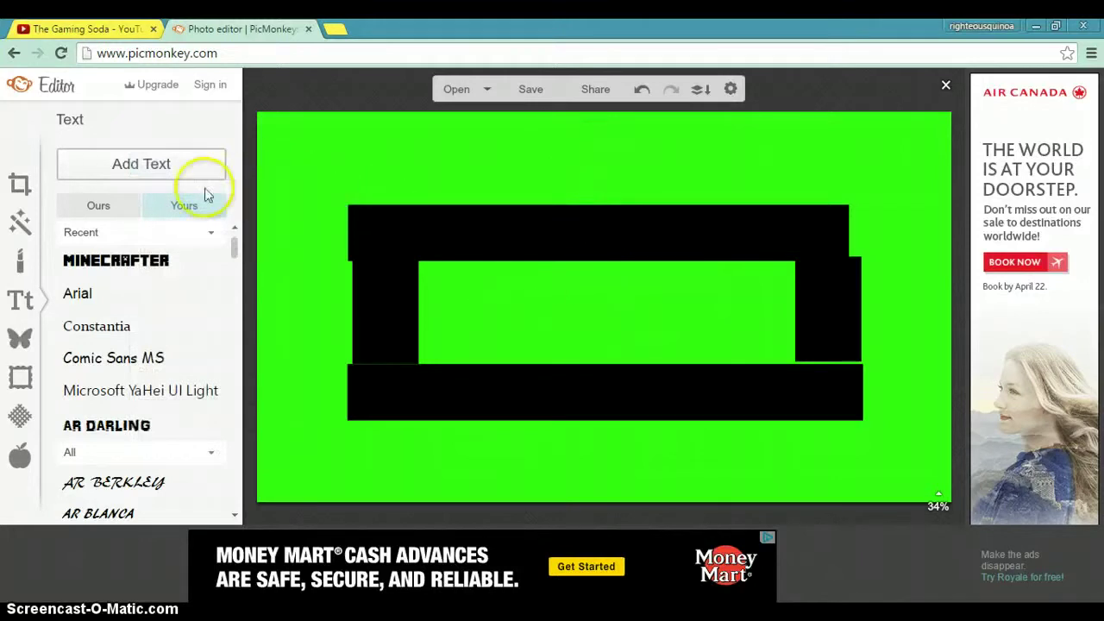
Step: Place yellow (fff44a) MINECRAFTER text 'THE' at the frame's upper left
click(160, 259)
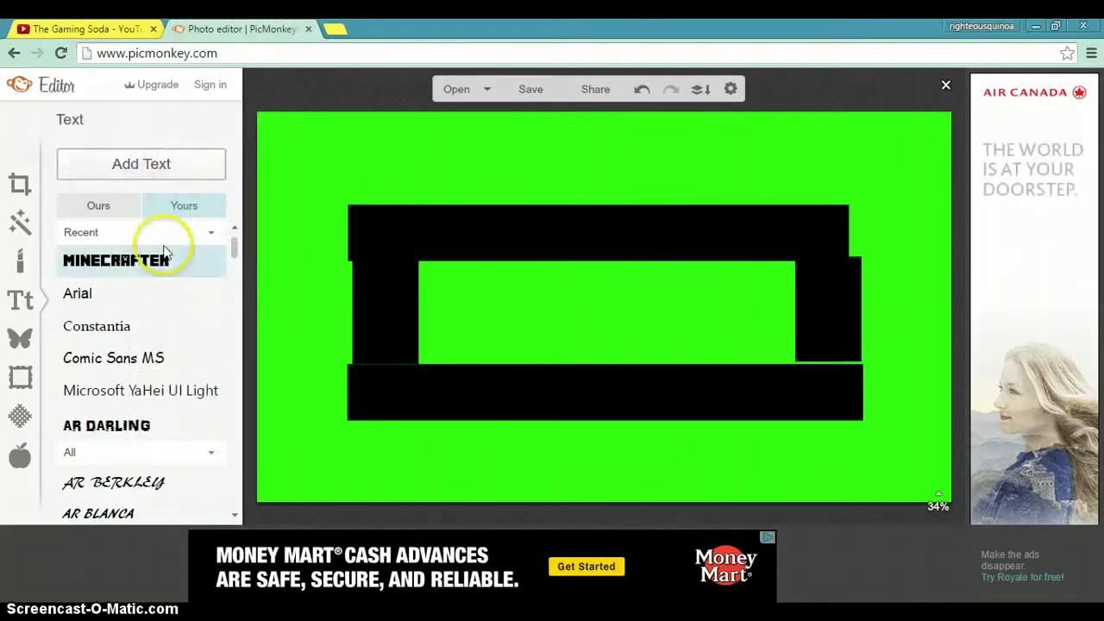
click(180, 178)
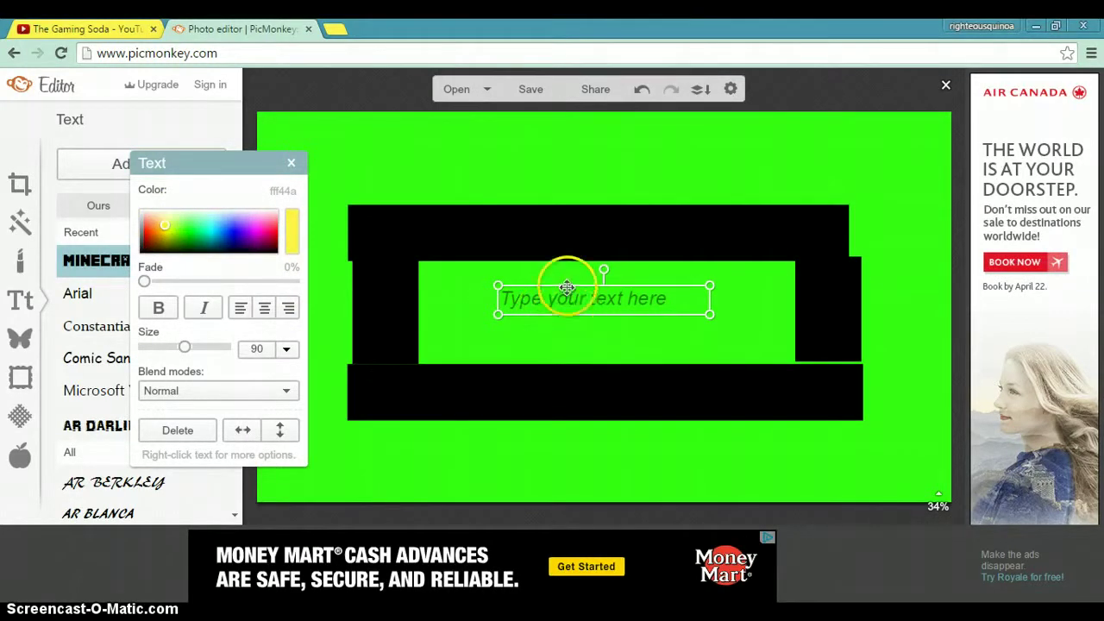
mouse_move(567, 302)
mouse_down()
mouse_move(535, 286)
mouse_move(484, 284)
mouse_up()
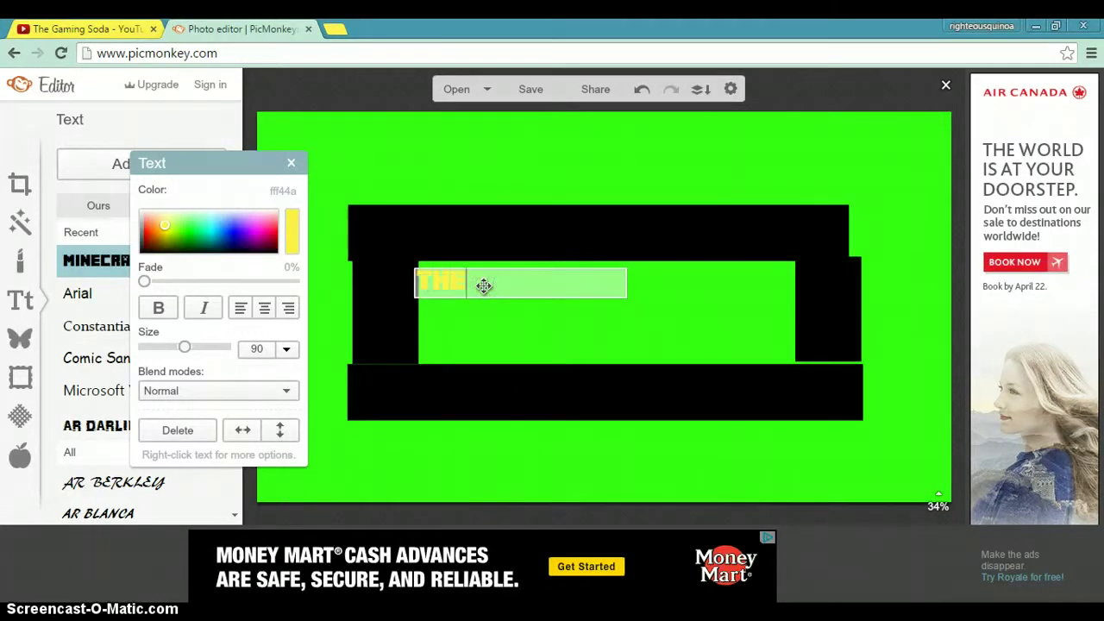
click(584, 334)
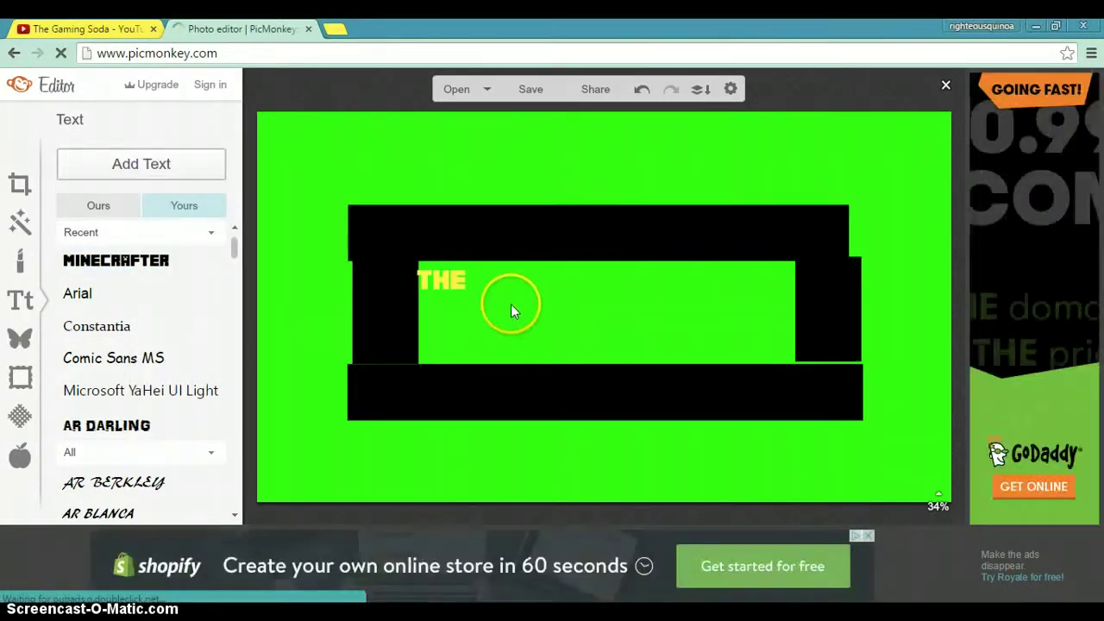
click(458, 284)
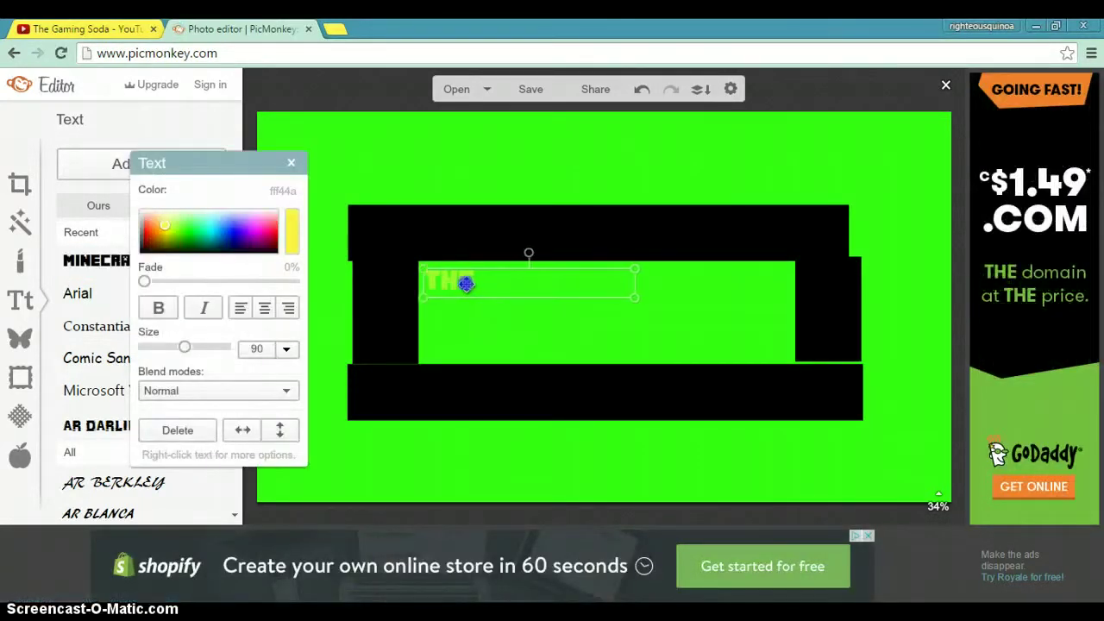
click(505, 328)
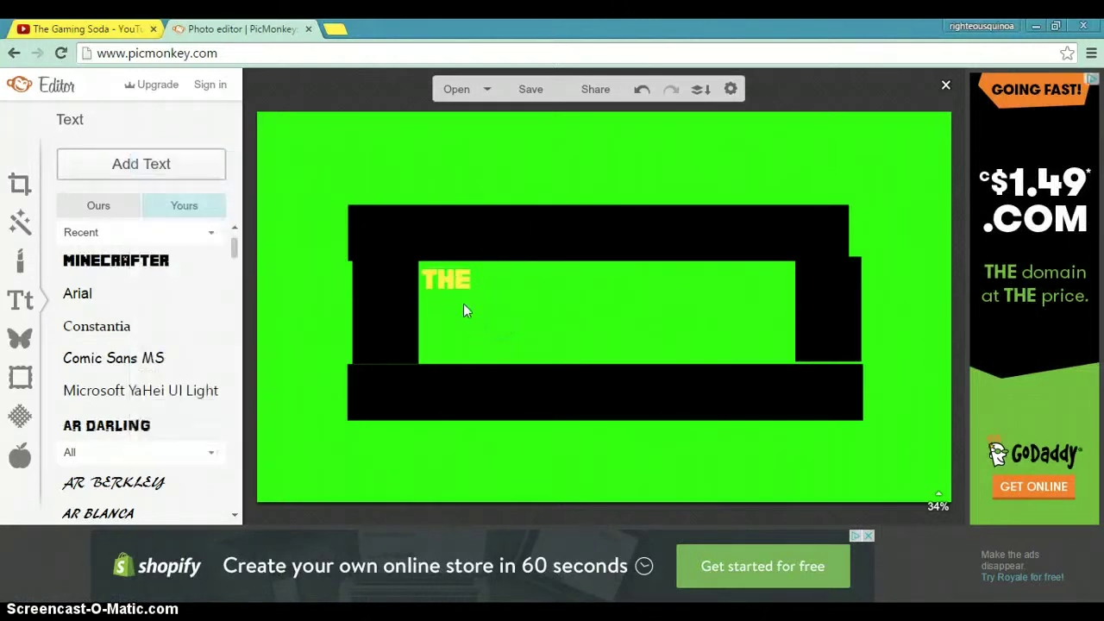
click(151, 259)
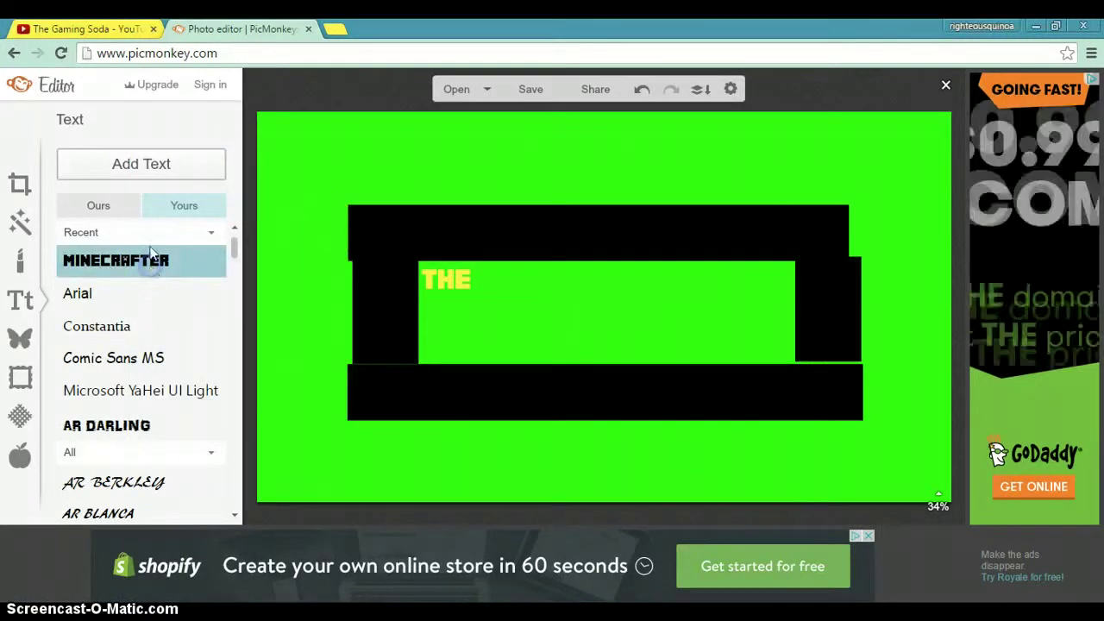
click(155, 164)
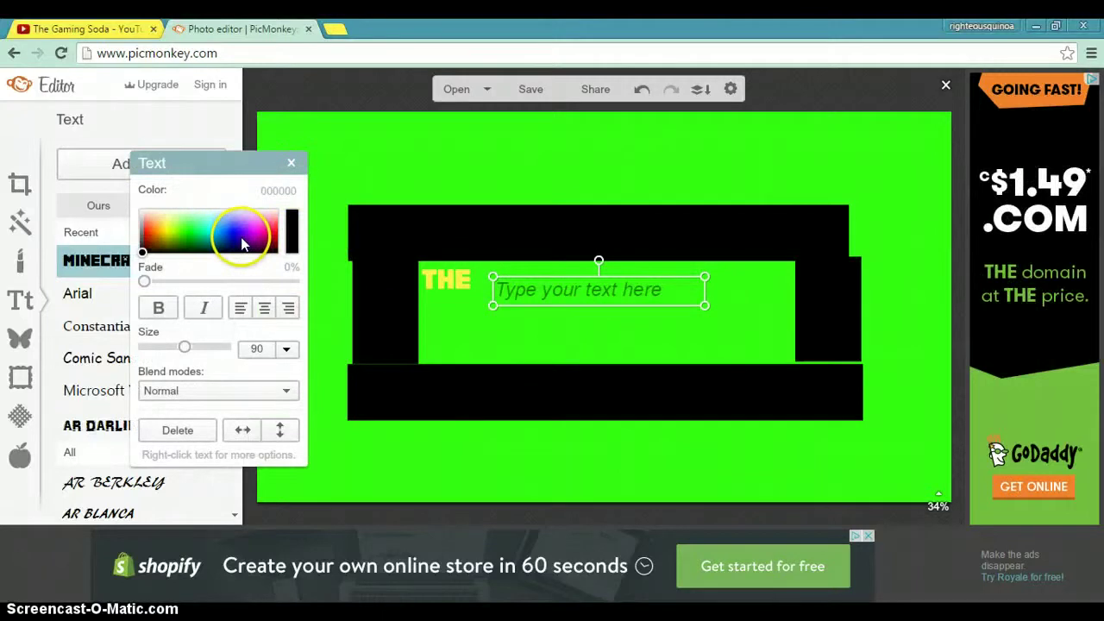
Step: Write 'GAMING' in blue 2e3bff right after the yellow 'THE'
click(243, 244)
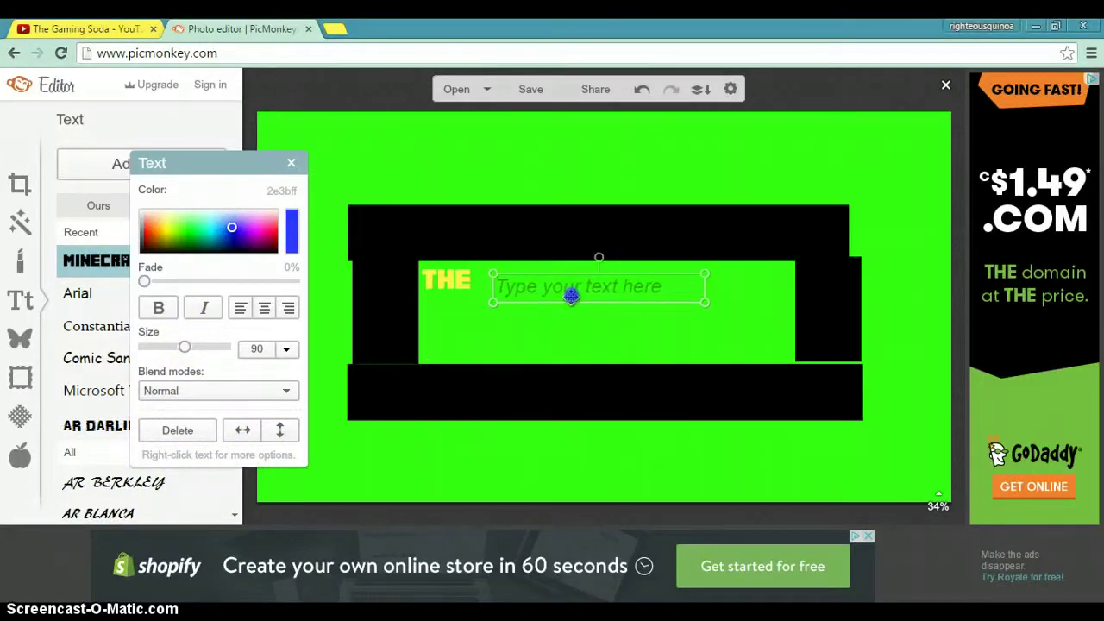
drag(572, 296, 566, 284)
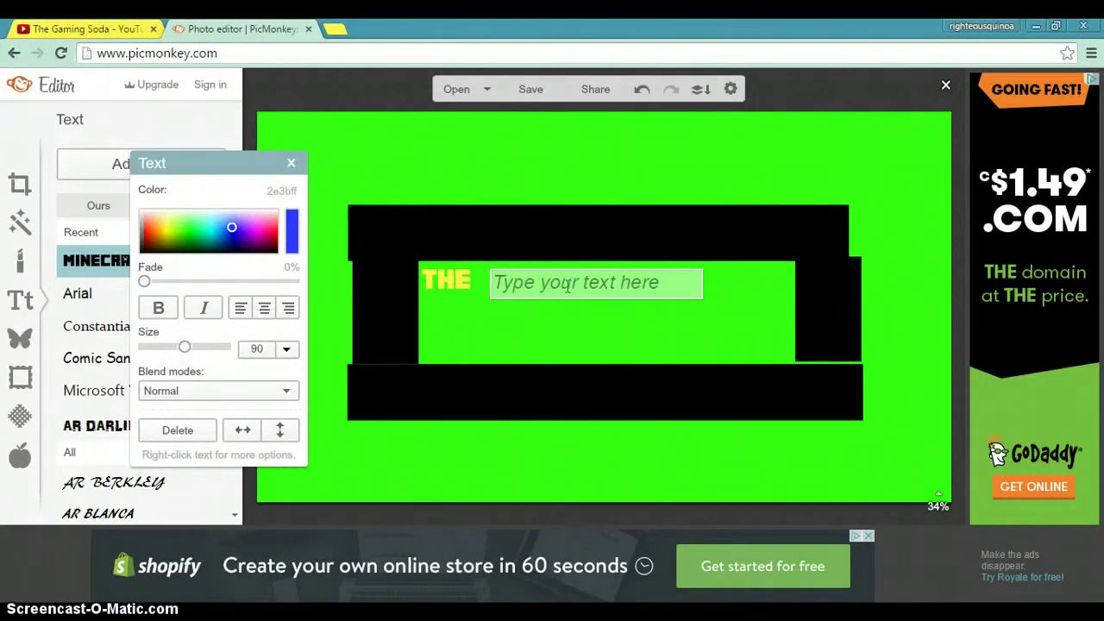
text(GAMING)
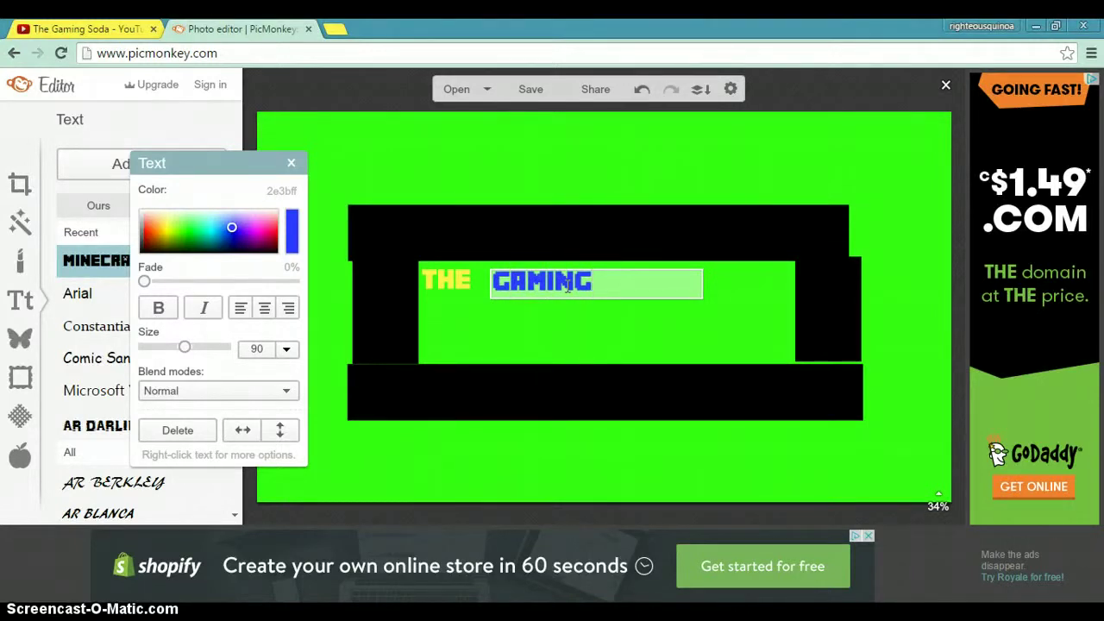
click(603, 307)
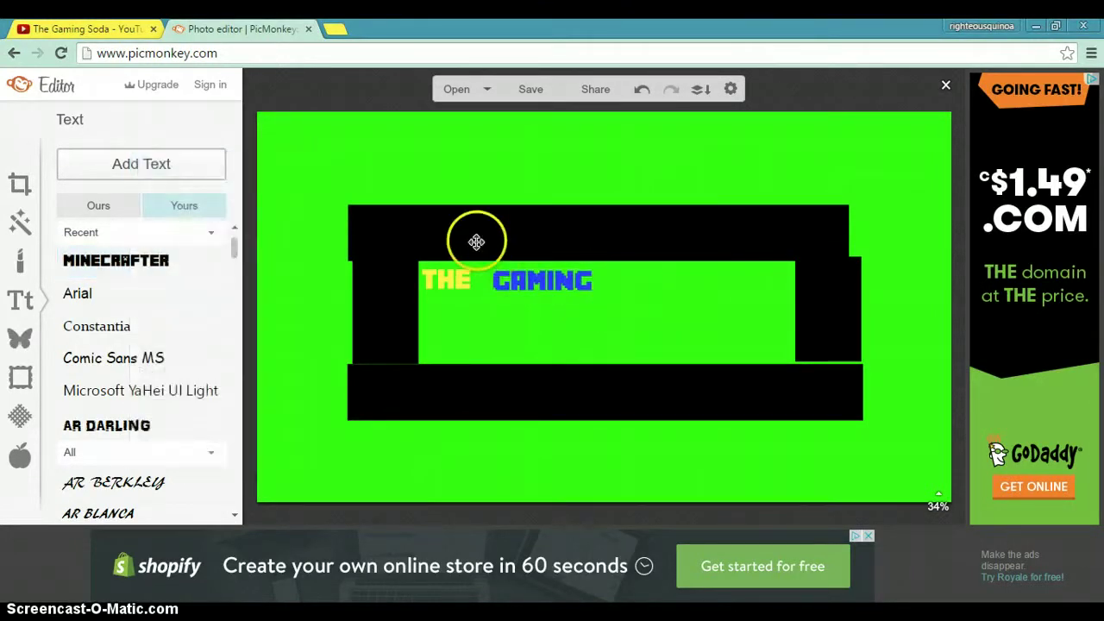
click(193, 260)
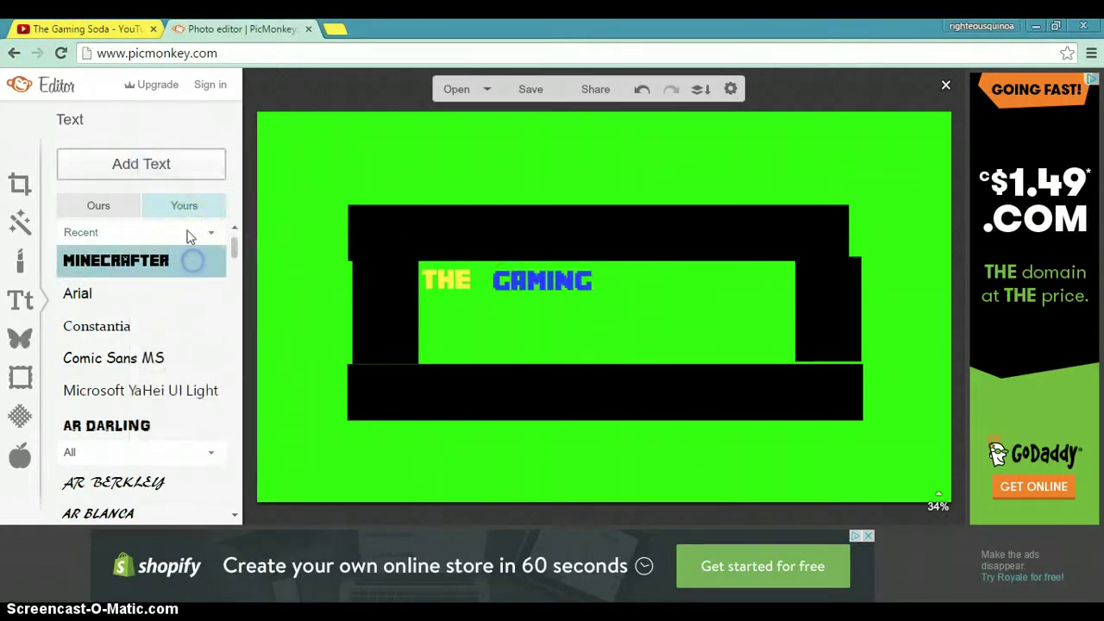
Step: Add a pink MINECRAFTER text box at size 90 beside GAMING
click(173, 164)
click(263, 230)
drag(550, 320, 711, 278)
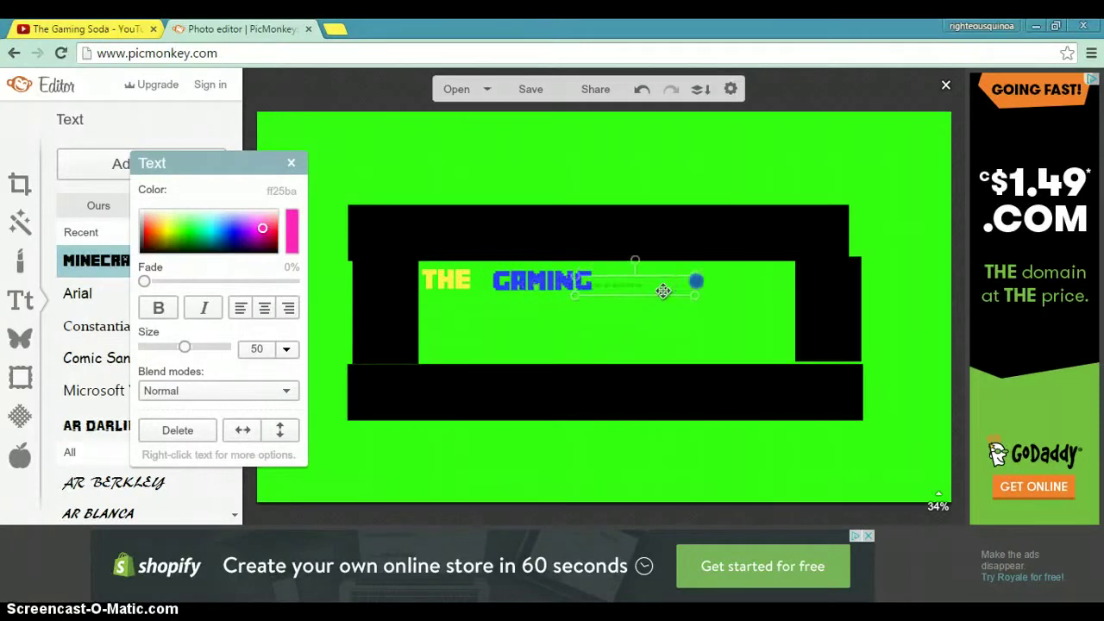
drag(710, 278, 703, 292)
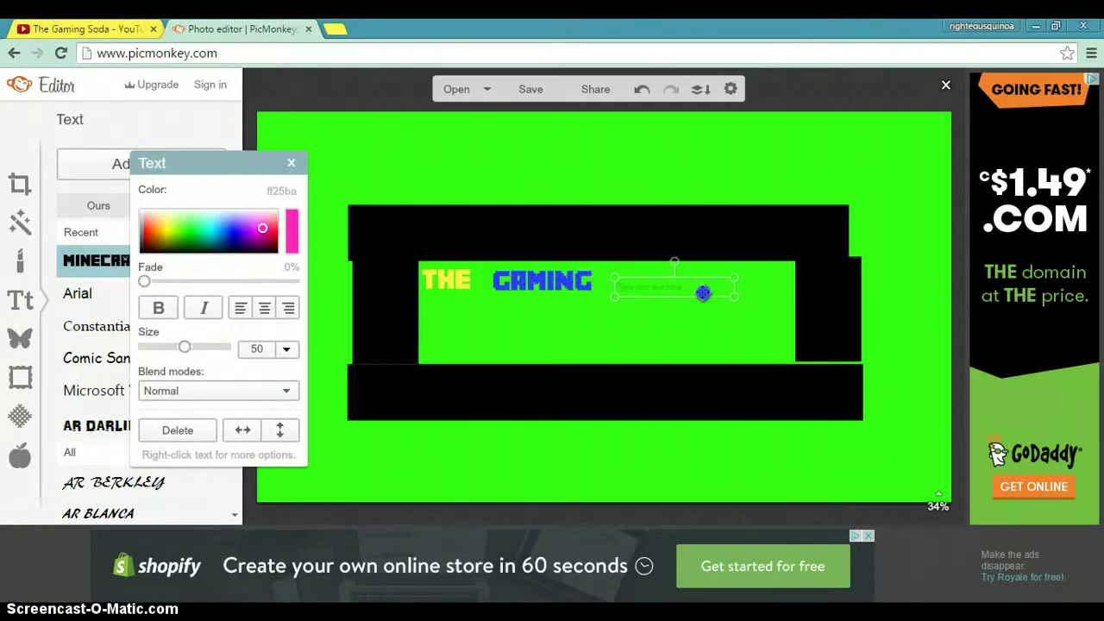
click(273, 348)
click(223, 353)
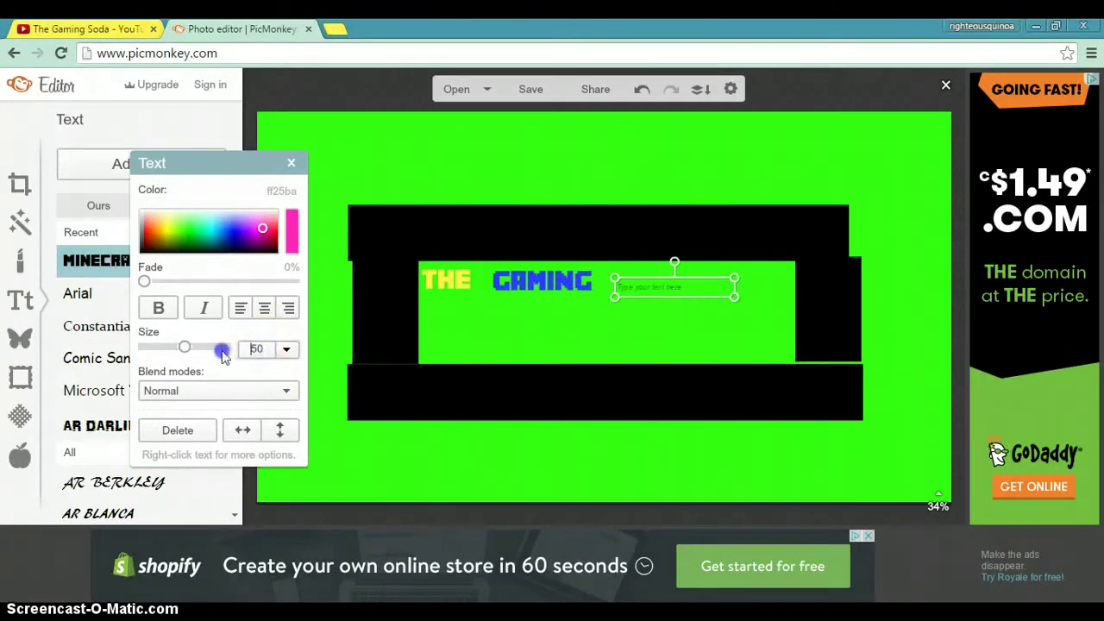
click(286, 351)
text(90)
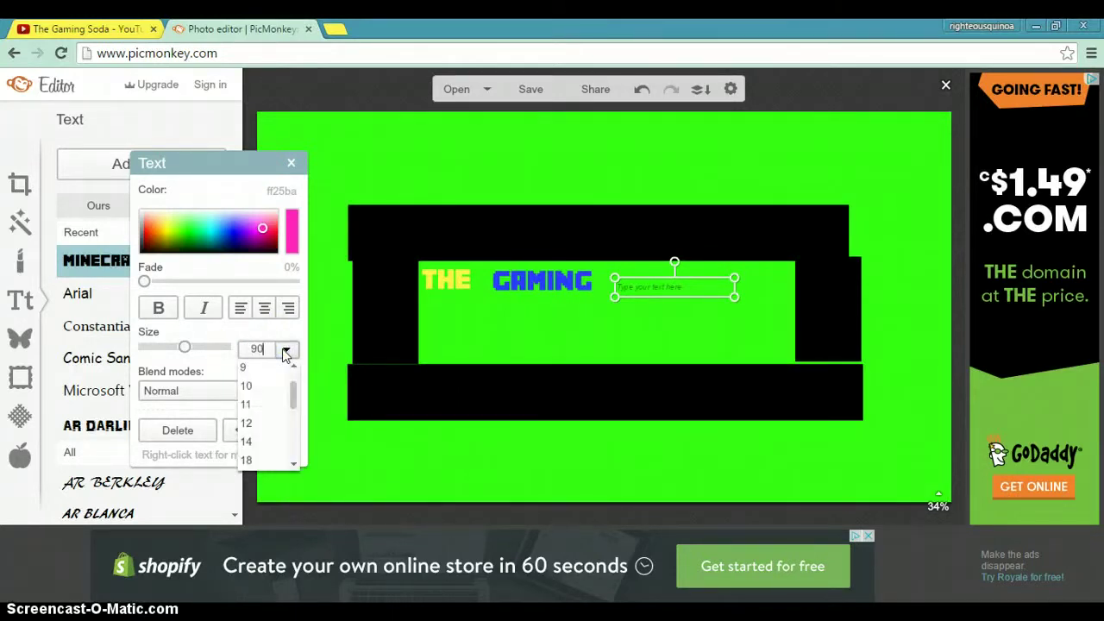
key(Return)
drag(702, 284, 697, 286)
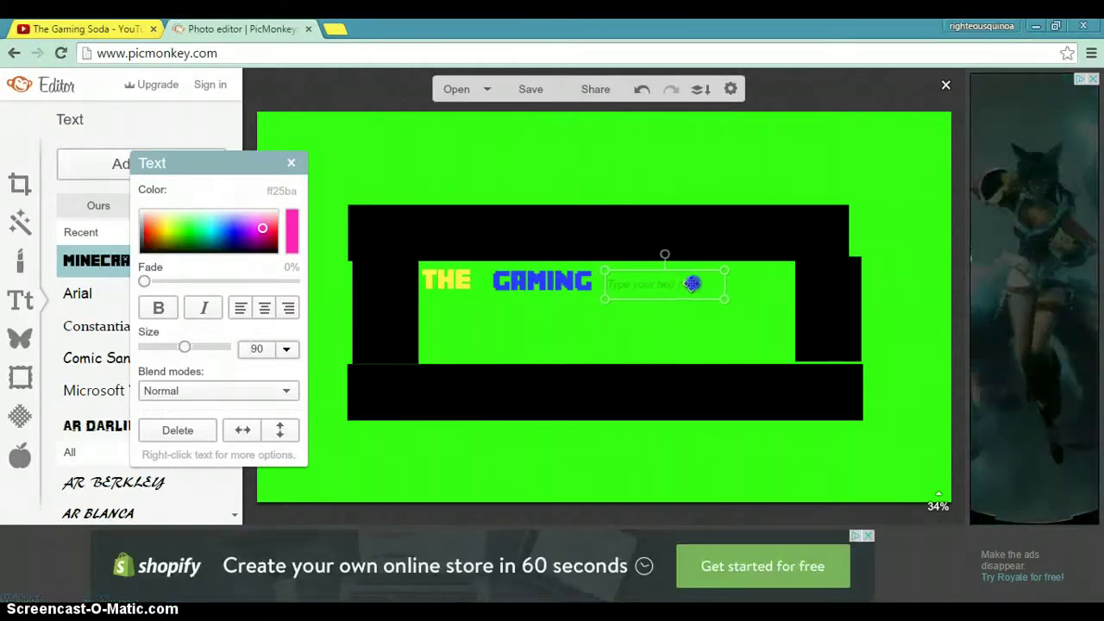
drag(697, 285, 696, 280)
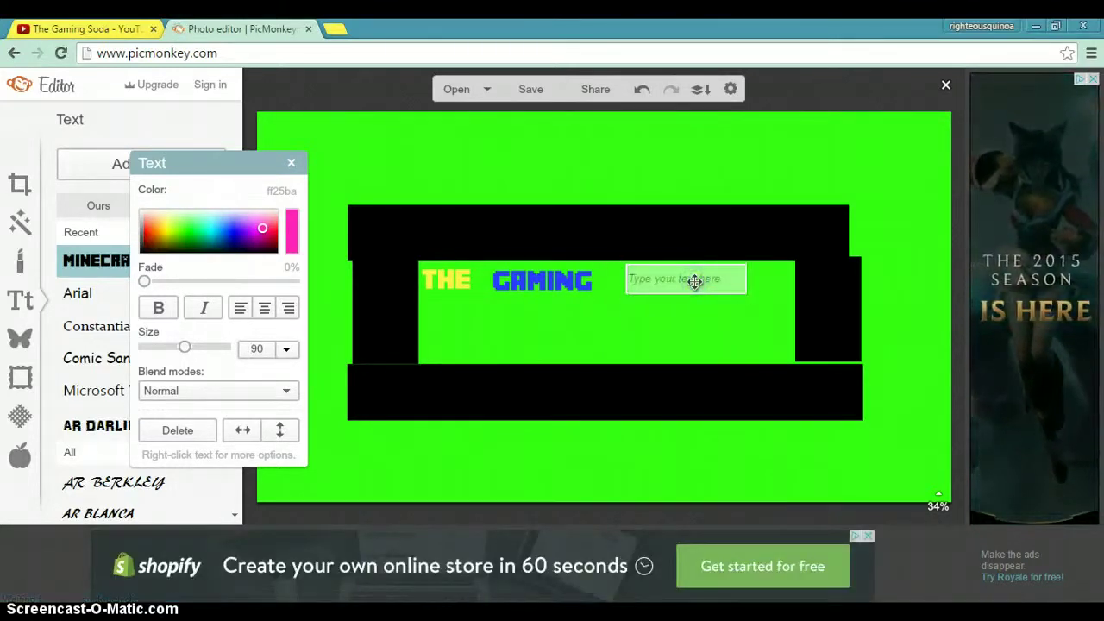
Step: Type SODA in the box and position it after GAMING
text(SOD)
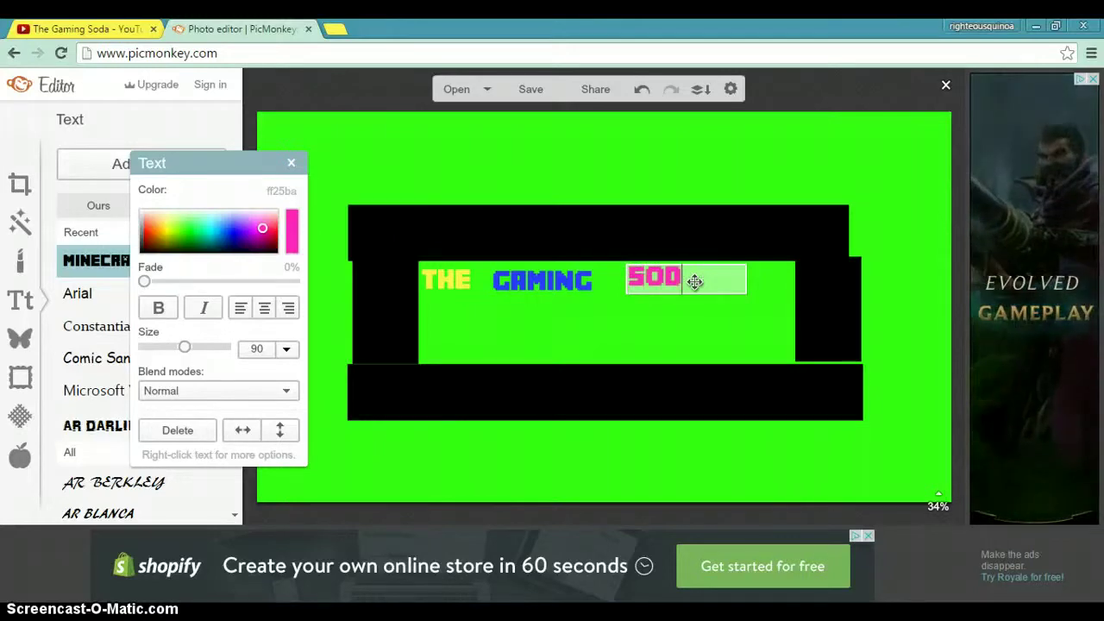
text(A)
click(592, 296)
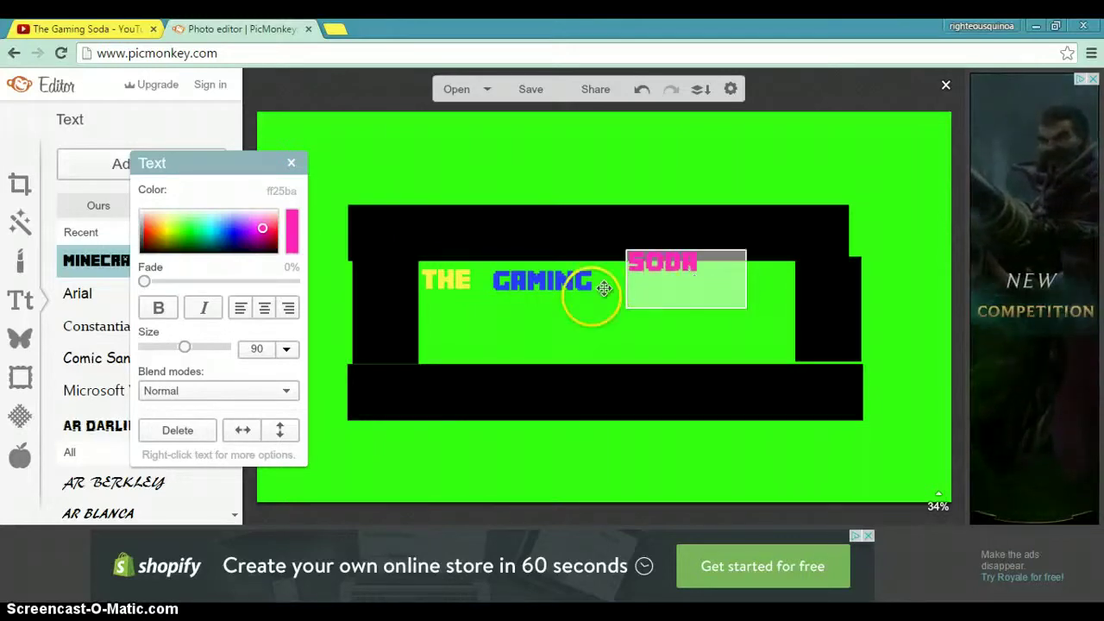
click(695, 265)
drag(696, 265, 697, 291)
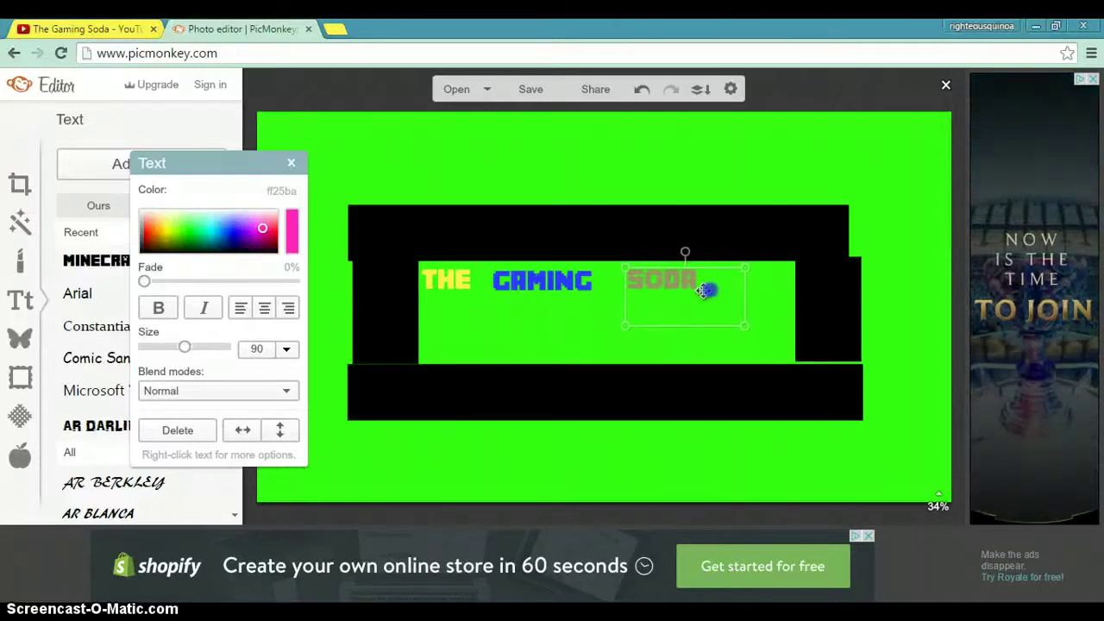
drag(697, 291, 725, 289)
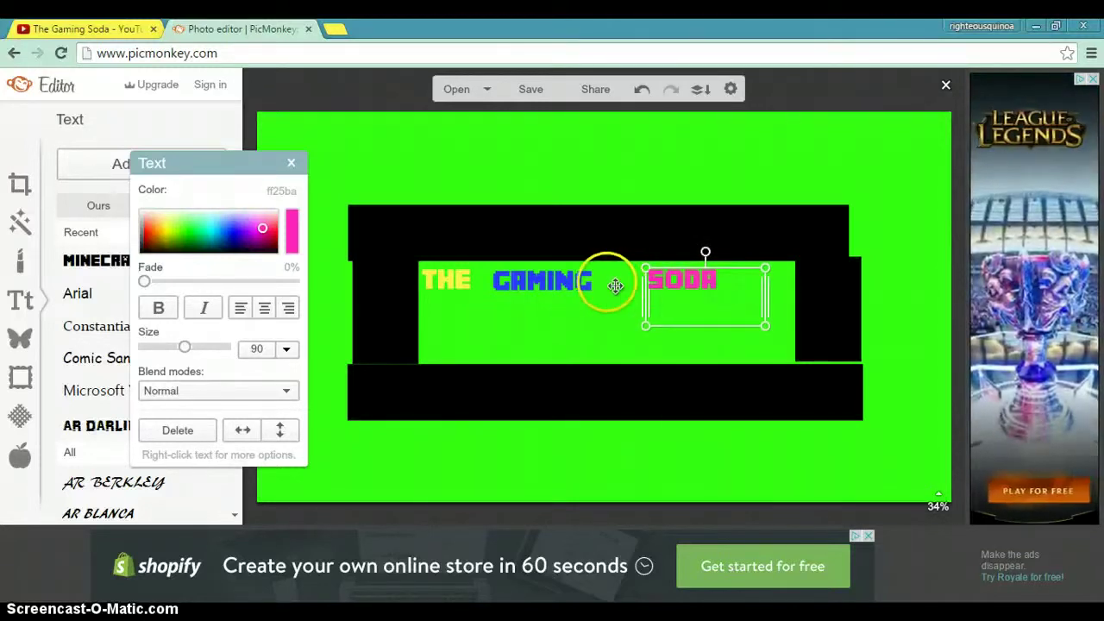
Step: Nudge GAMING and THE slightly right so the title lines up
drag(586, 283, 601, 278)
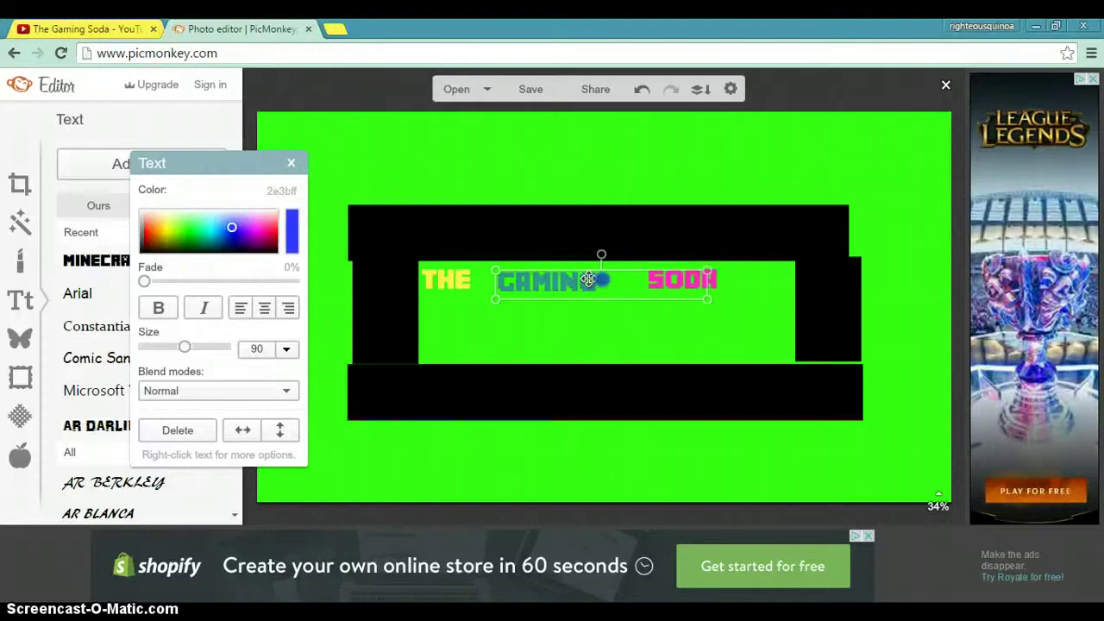
drag(601, 278, 601, 278)
click(446, 282)
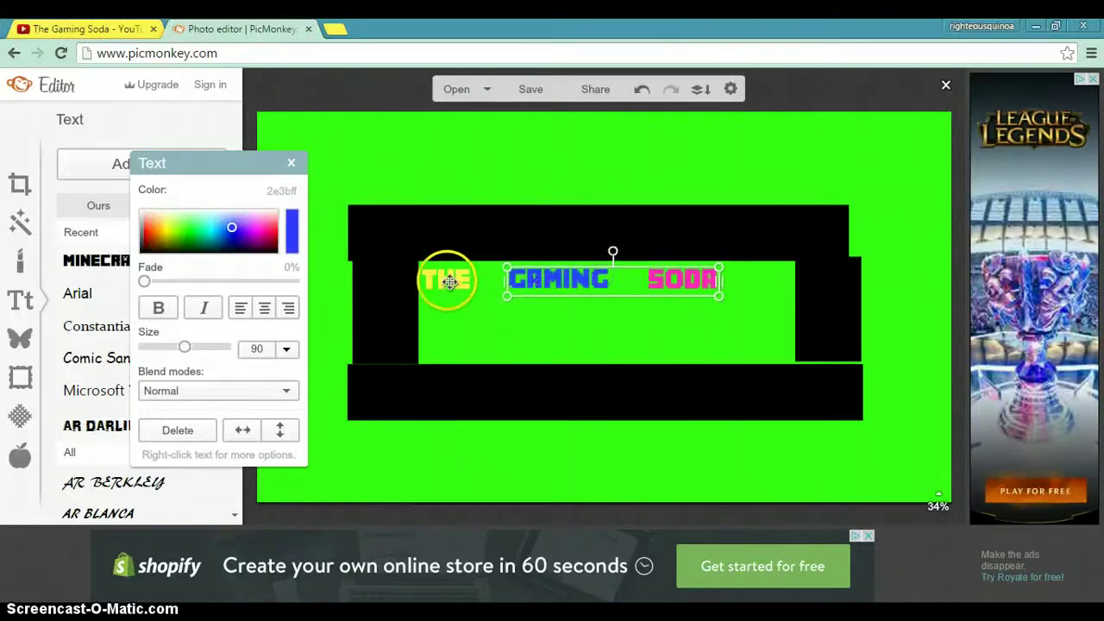
drag(448, 283, 455, 282)
click(462, 323)
click(610, 284)
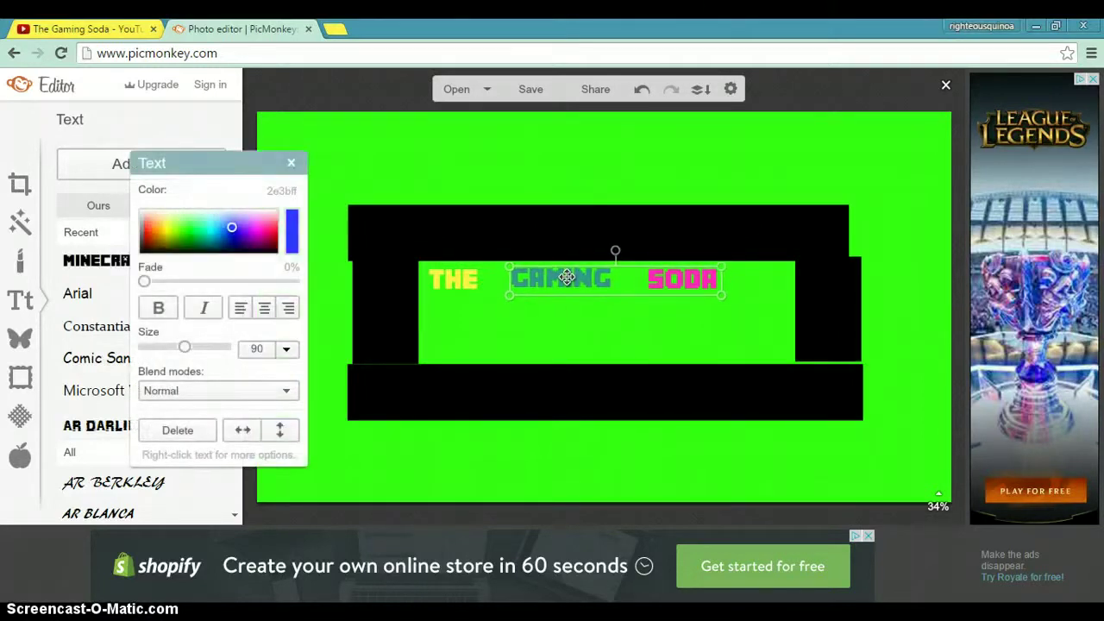
click(569, 316)
click(545, 303)
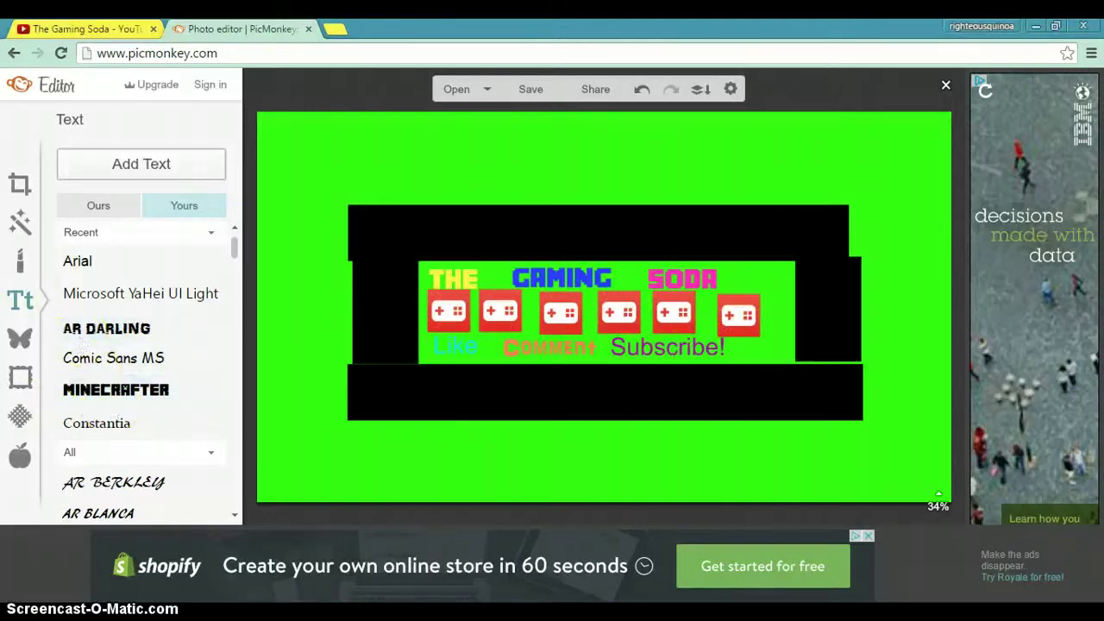
Step: Add a teal Arial text box, then discard it while still empty
click(20, 185)
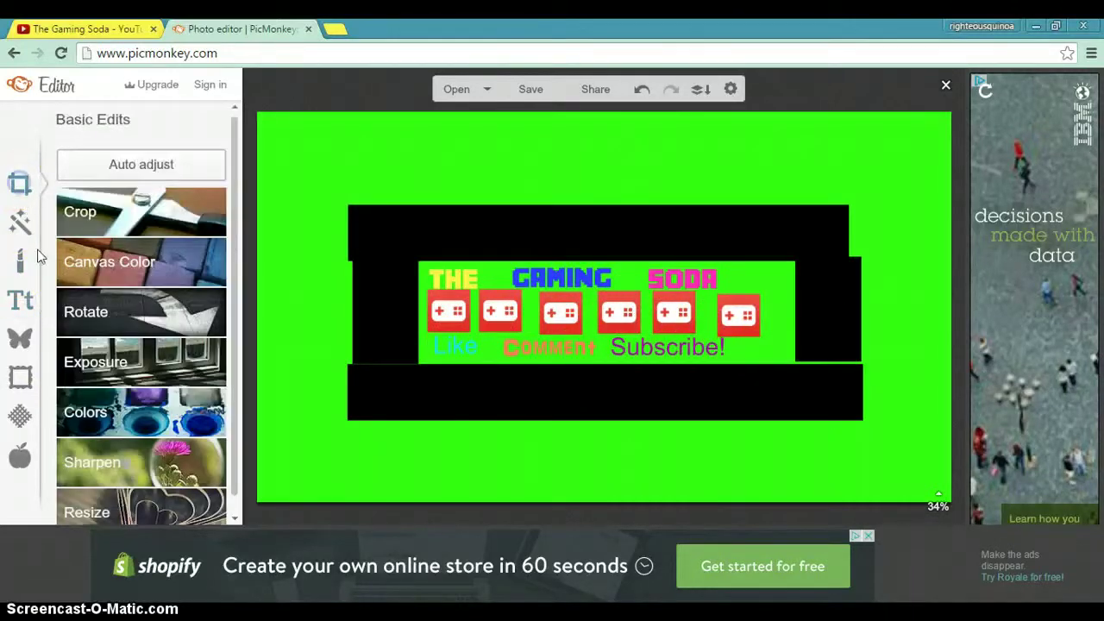
click(22, 302)
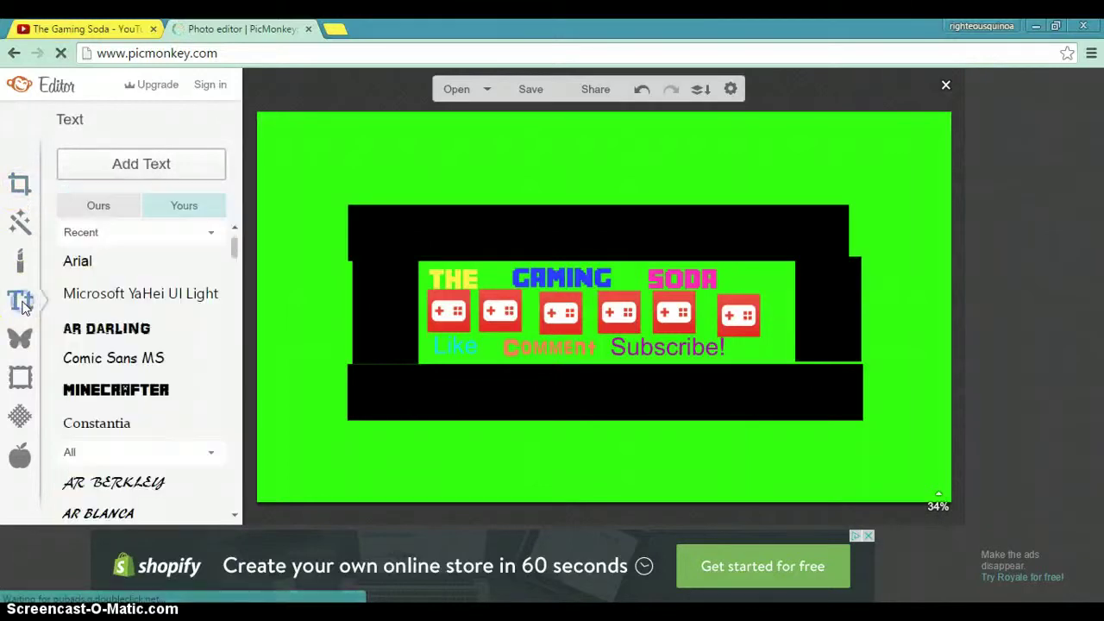
click(159, 263)
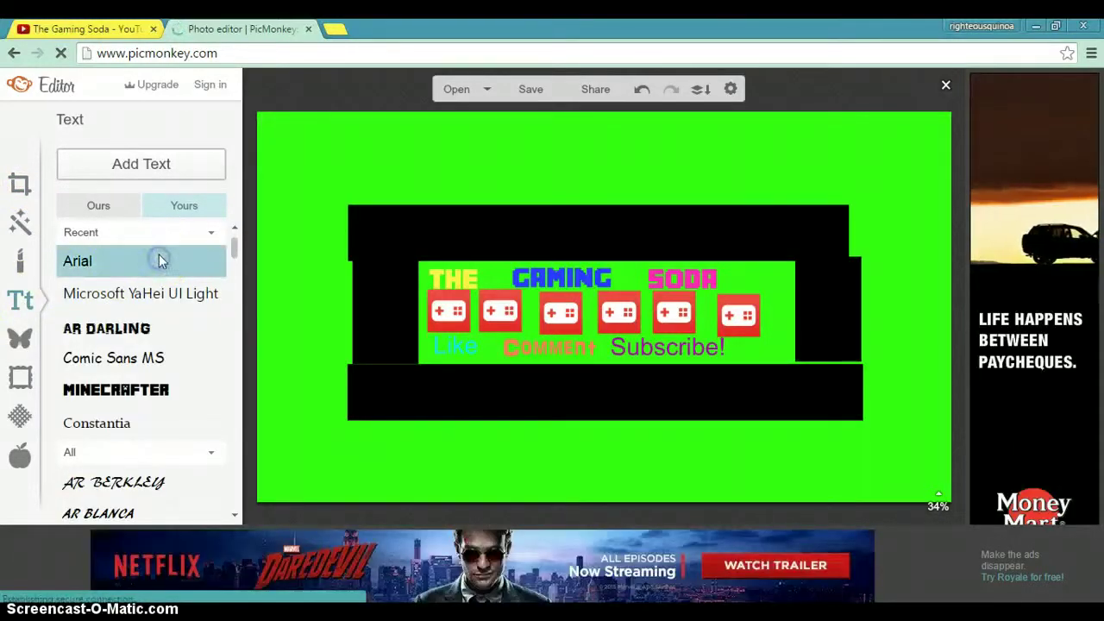
click(146, 169)
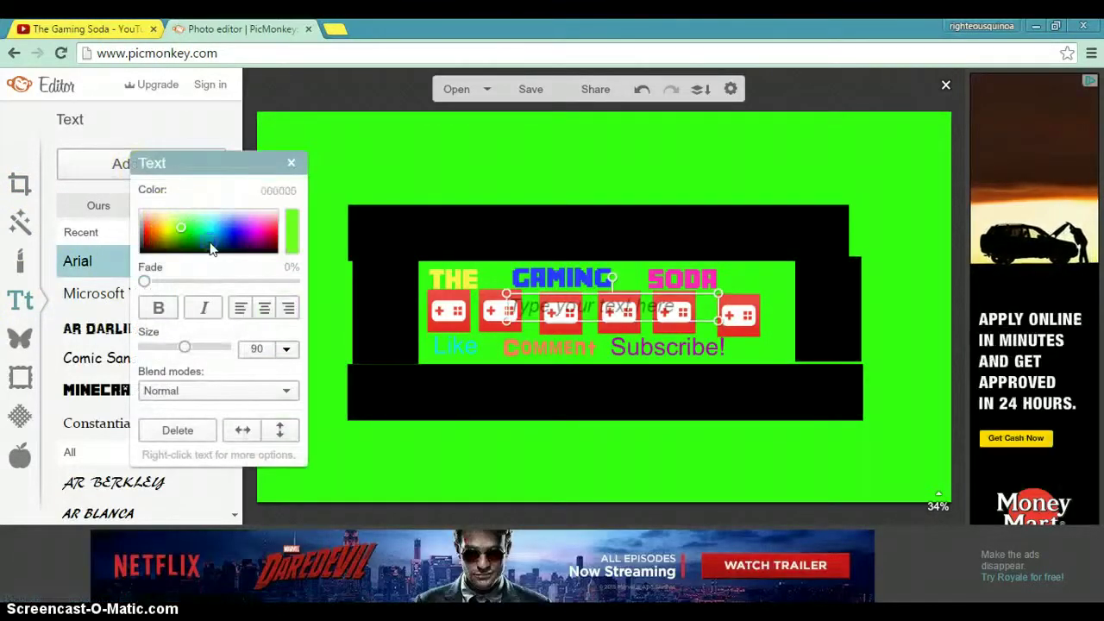
click(209, 243)
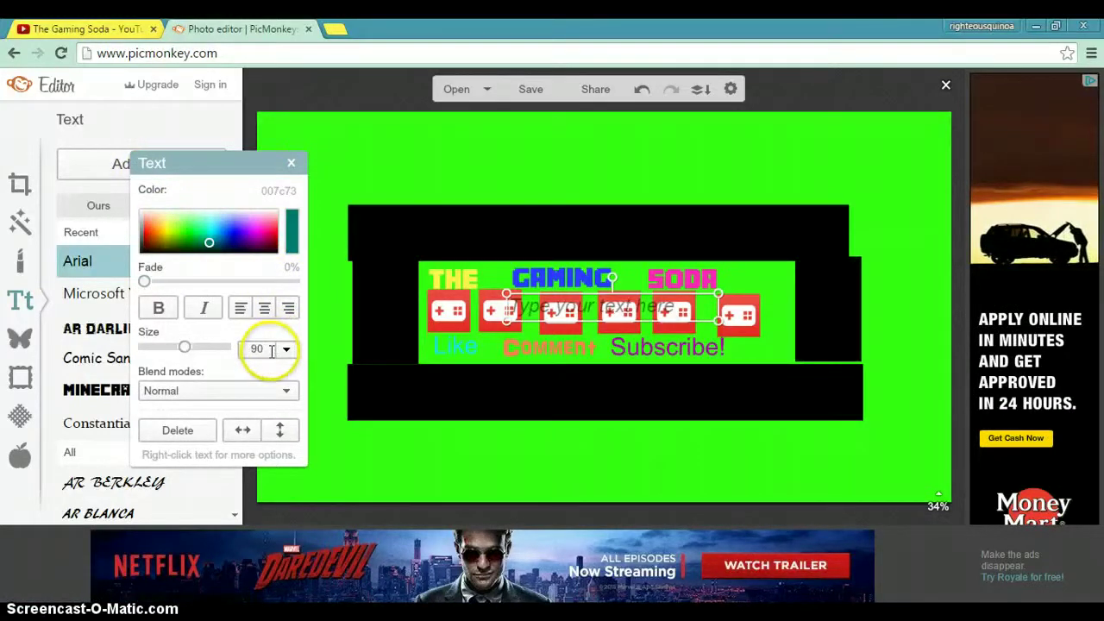
click(620, 306)
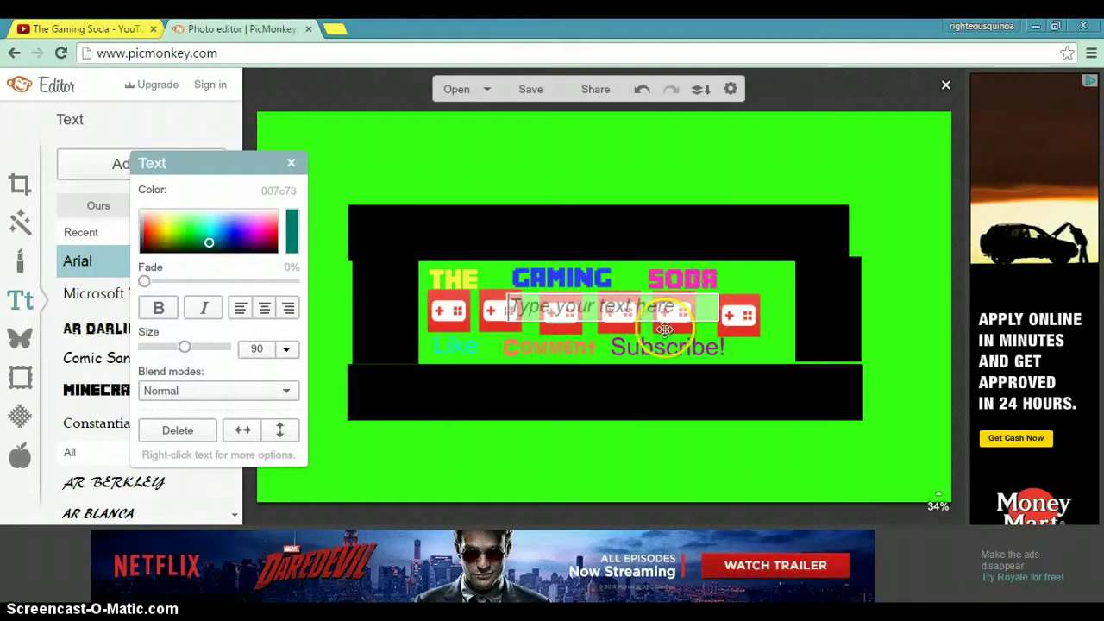
click(772, 288)
click(772, 289)
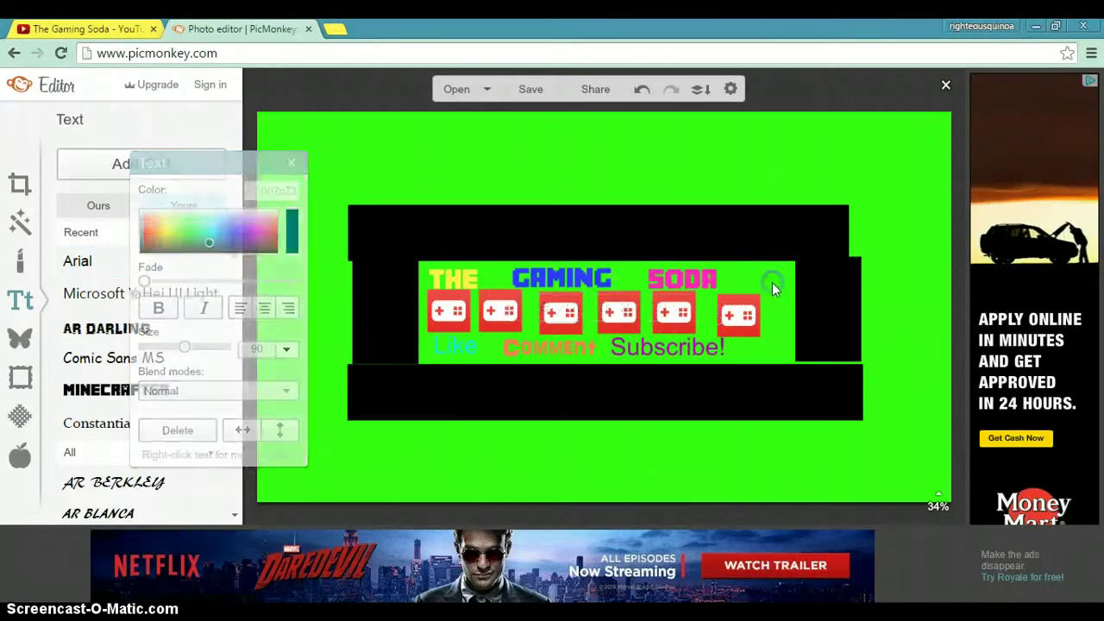
Step: Open Overlays > Your Own and cancel the file browser without choosing an image
click(22, 339)
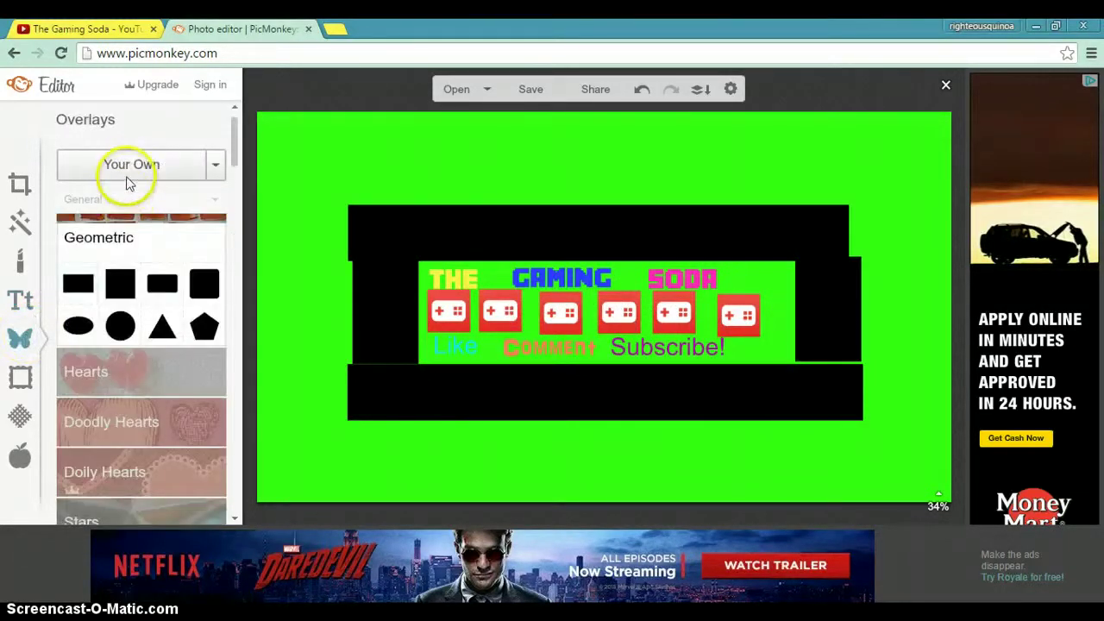
click(127, 172)
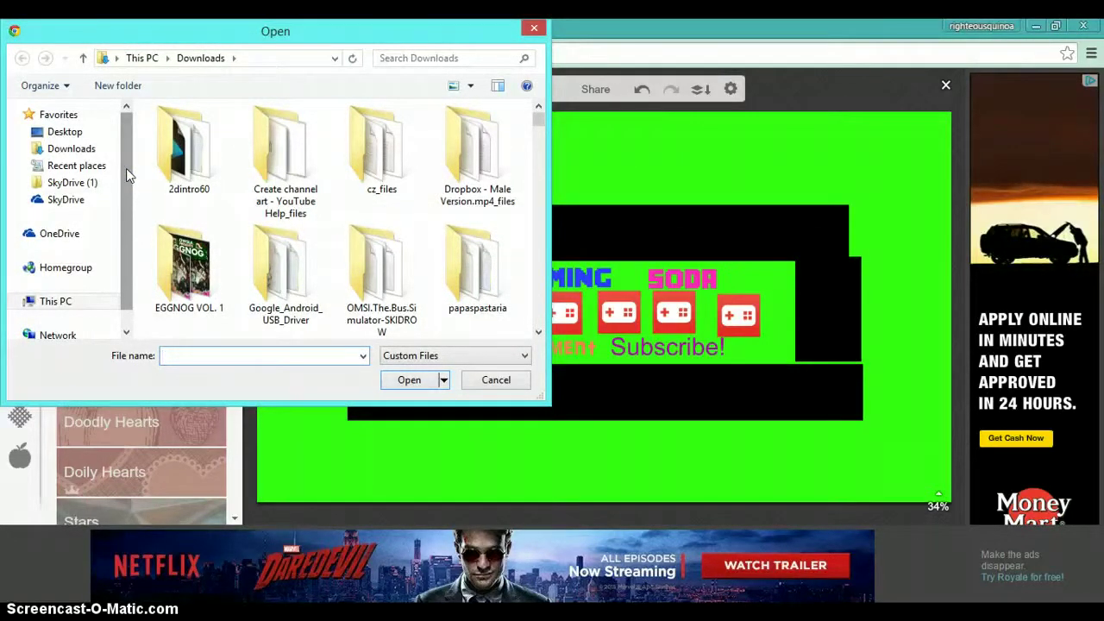
click(534, 30)
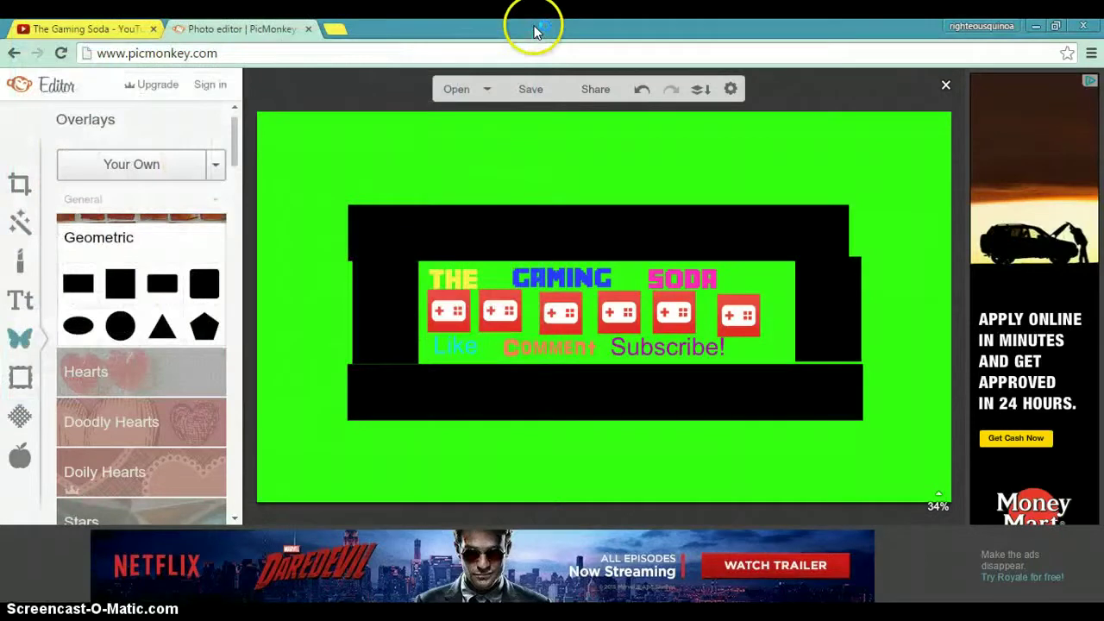
Step: Delete the black placeholder rectangles and bottom black bar from the banner
right_click(685, 240)
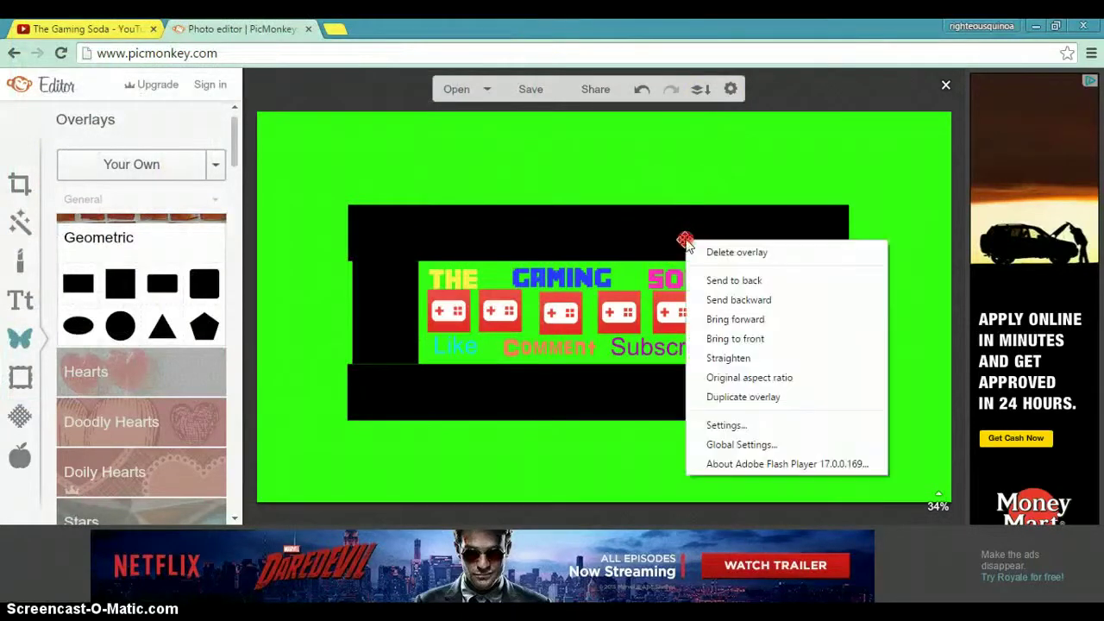
click(713, 253)
click(830, 298)
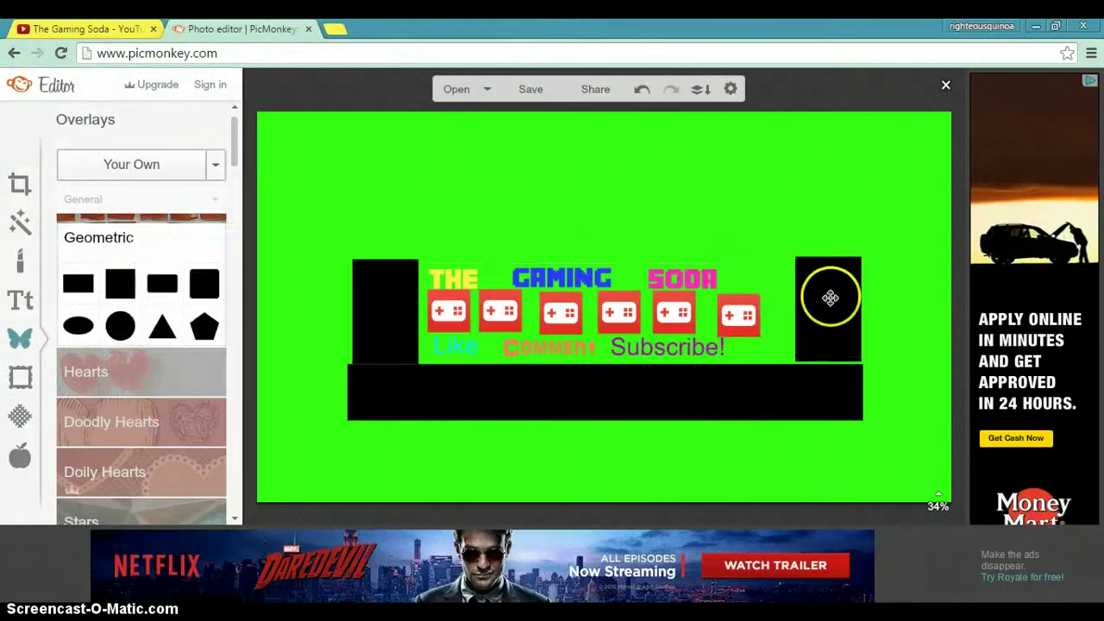
right_click(830, 299)
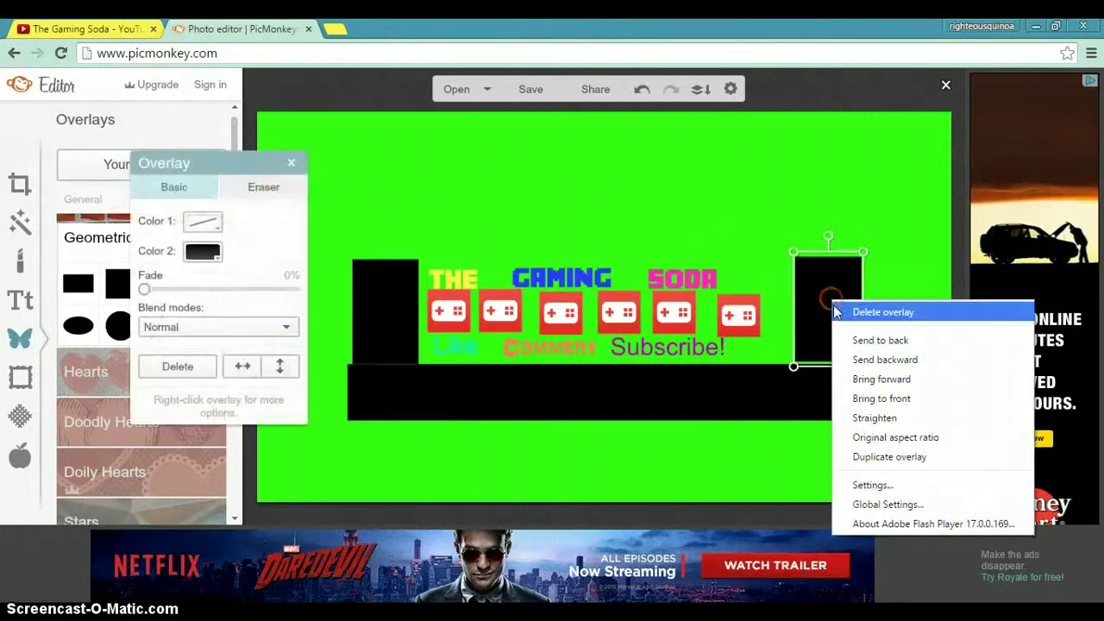
right_click(903, 322)
key(Delete)
click(834, 390)
right_click(810, 391)
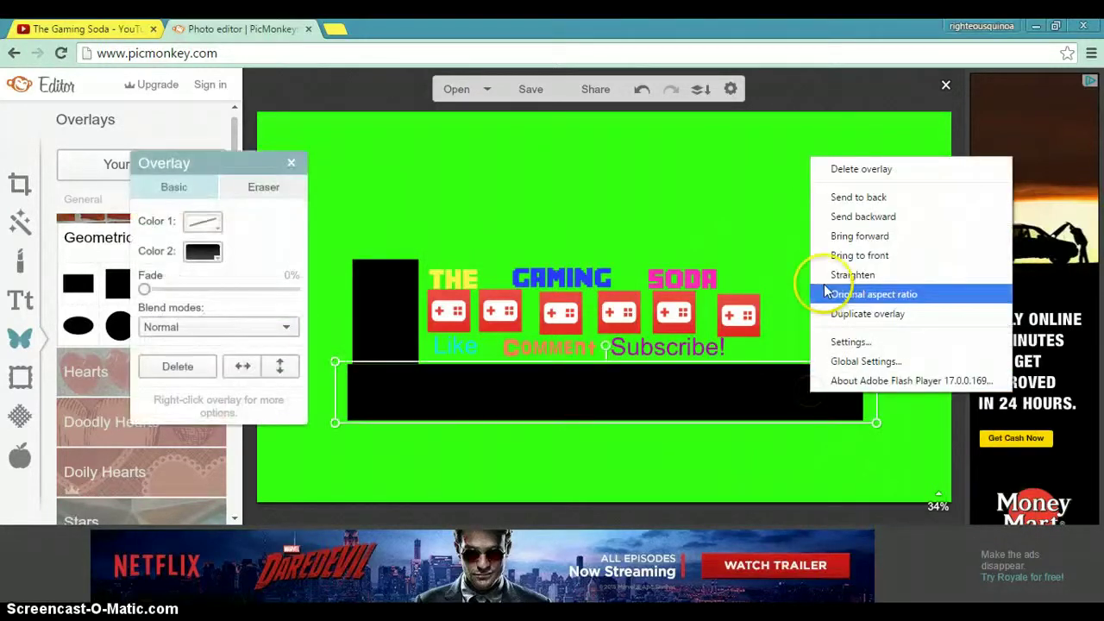
click(834, 171)
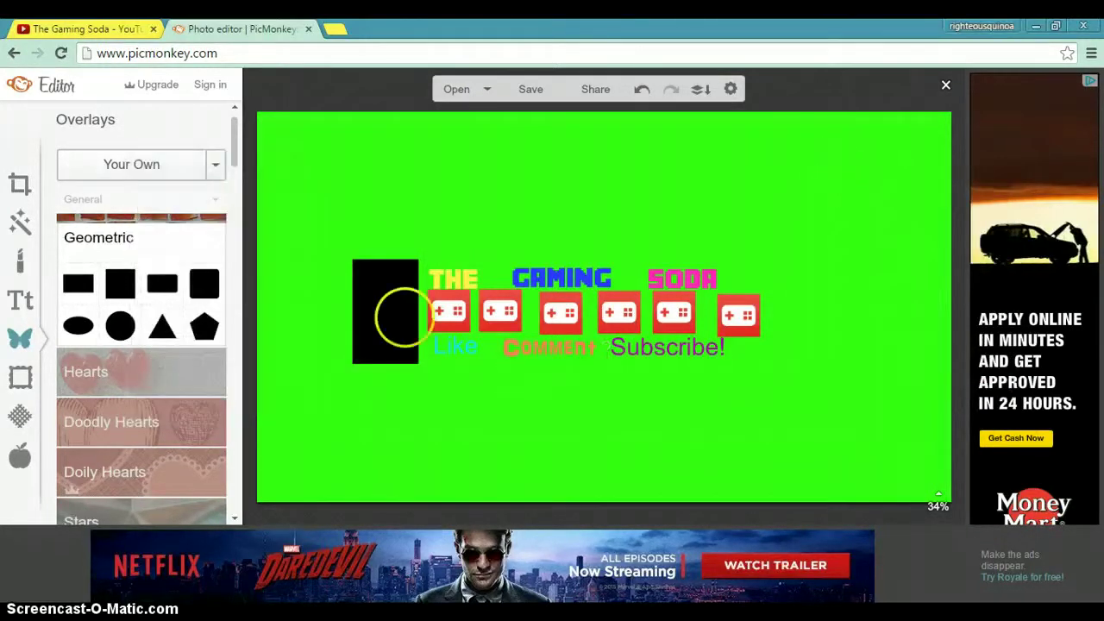
right_click(363, 321)
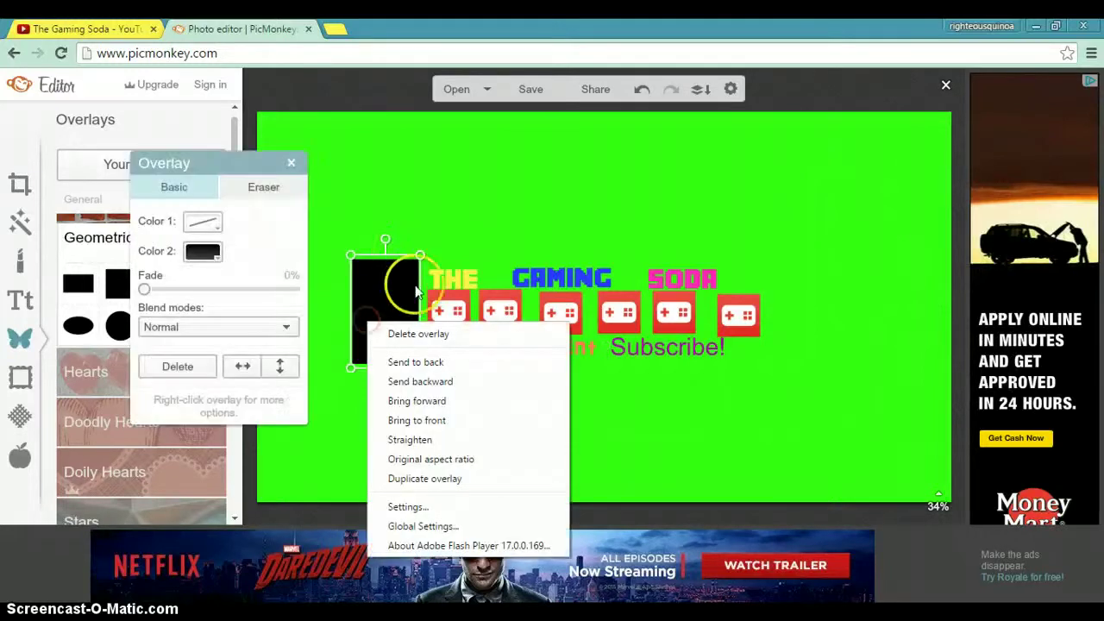
click(402, 331)
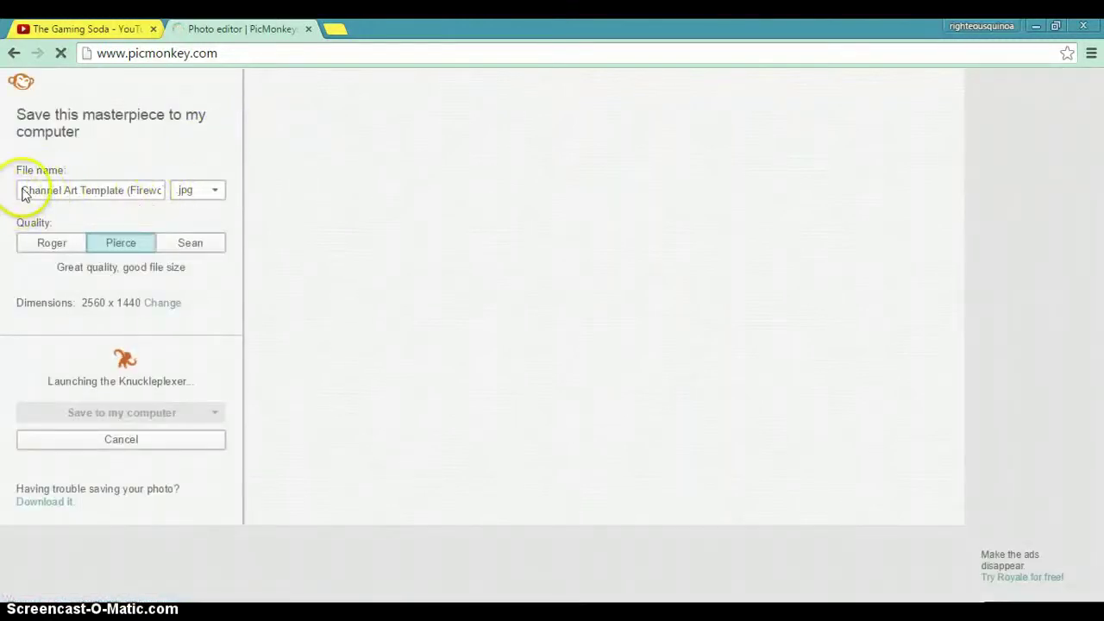
Step: Rename the export file to 'Channel Art YouTube' and keep the jpg format
drag(21, 190, 128, 191)
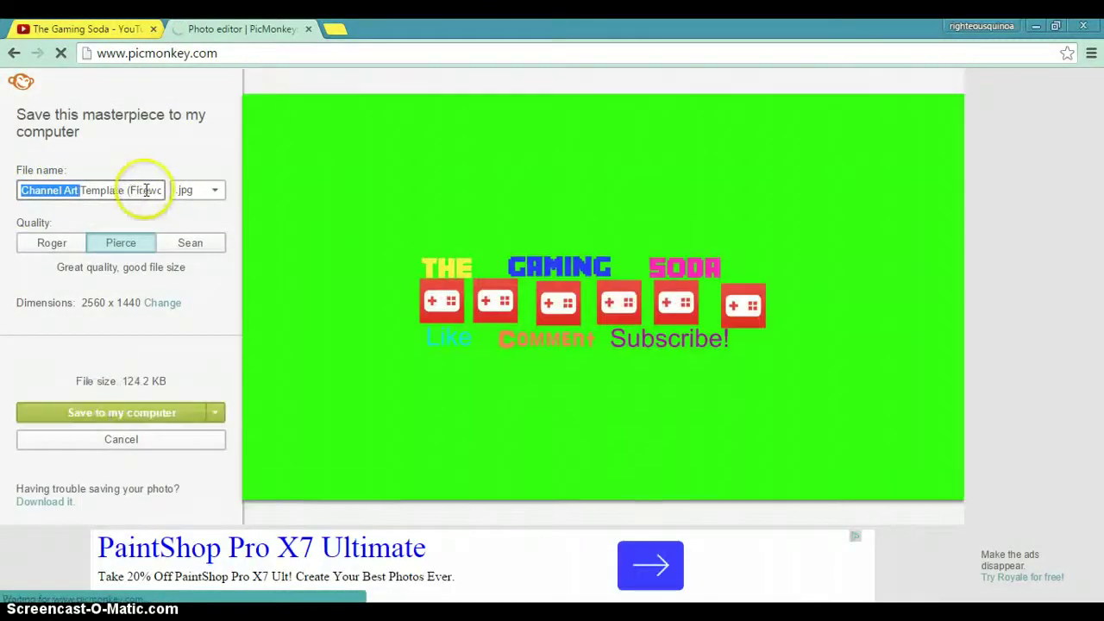
key(BackSpace)
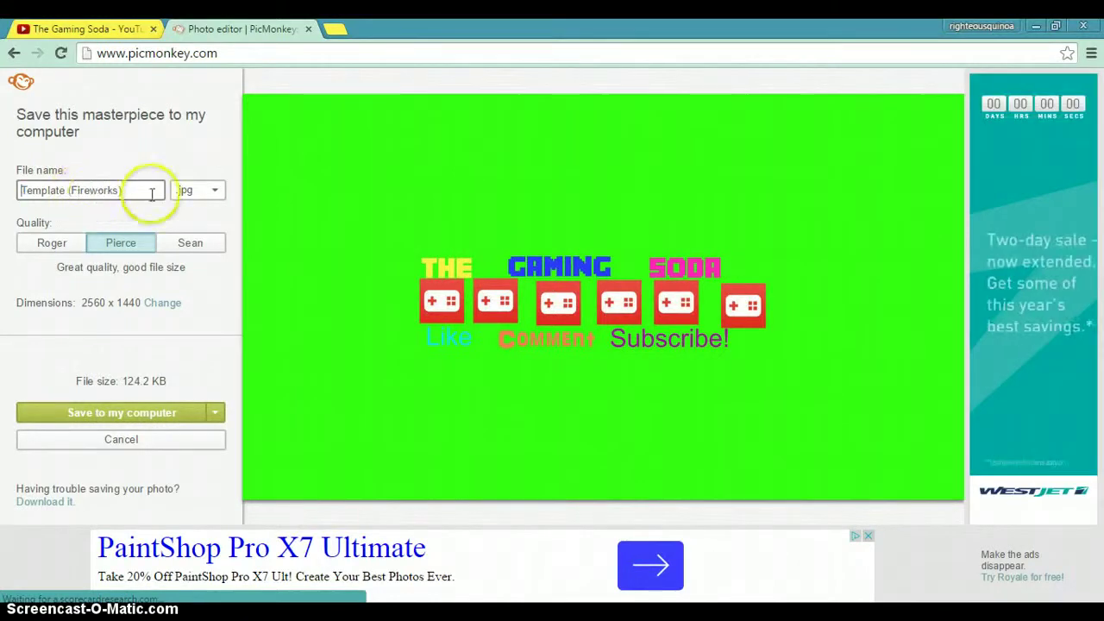
drag(147, 190, 26, 185)
key(BackSpace)
text(Channel)
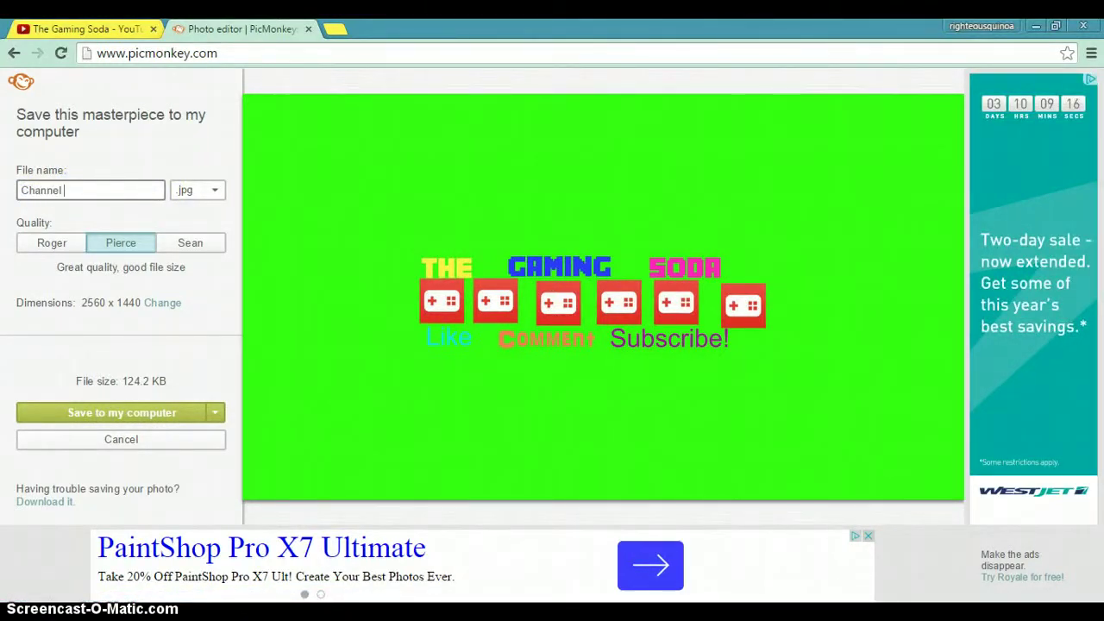
text(At)
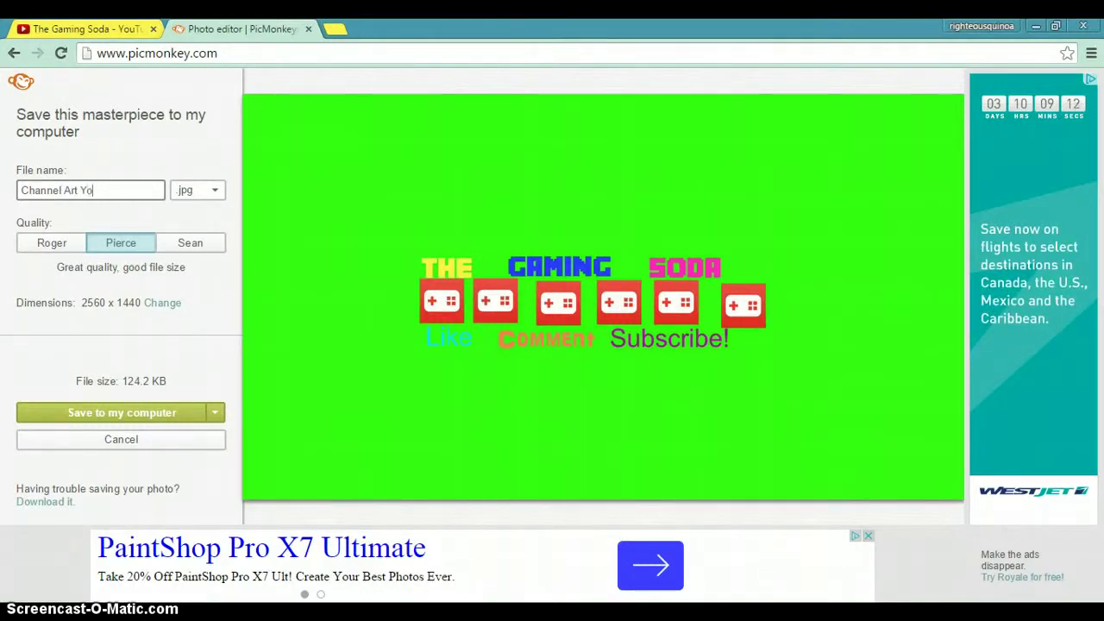
text(be)
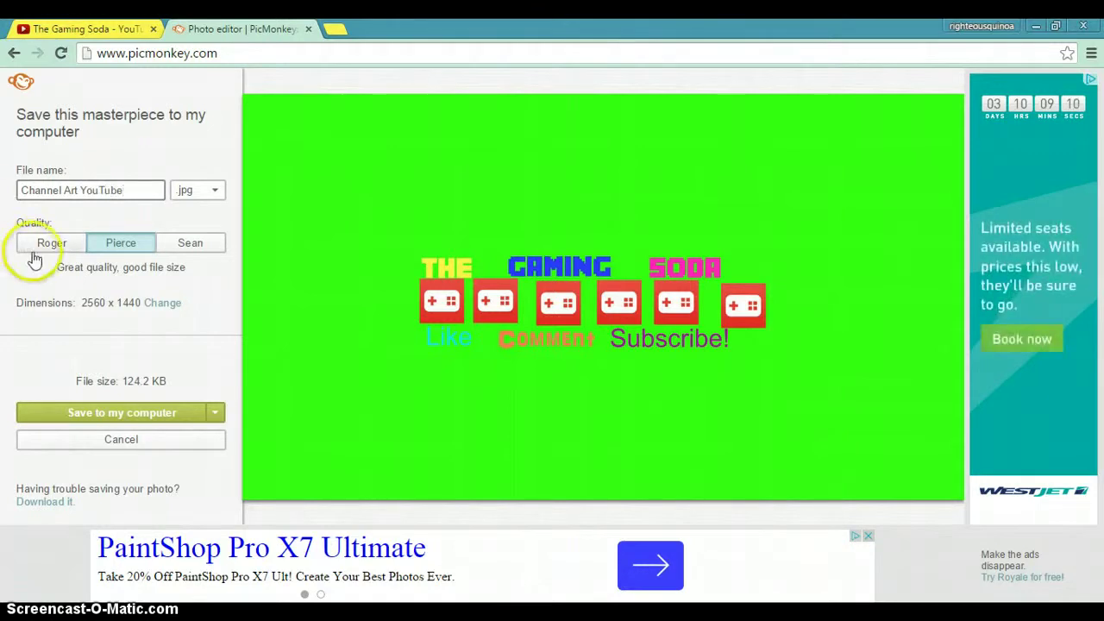
click(190, 191)
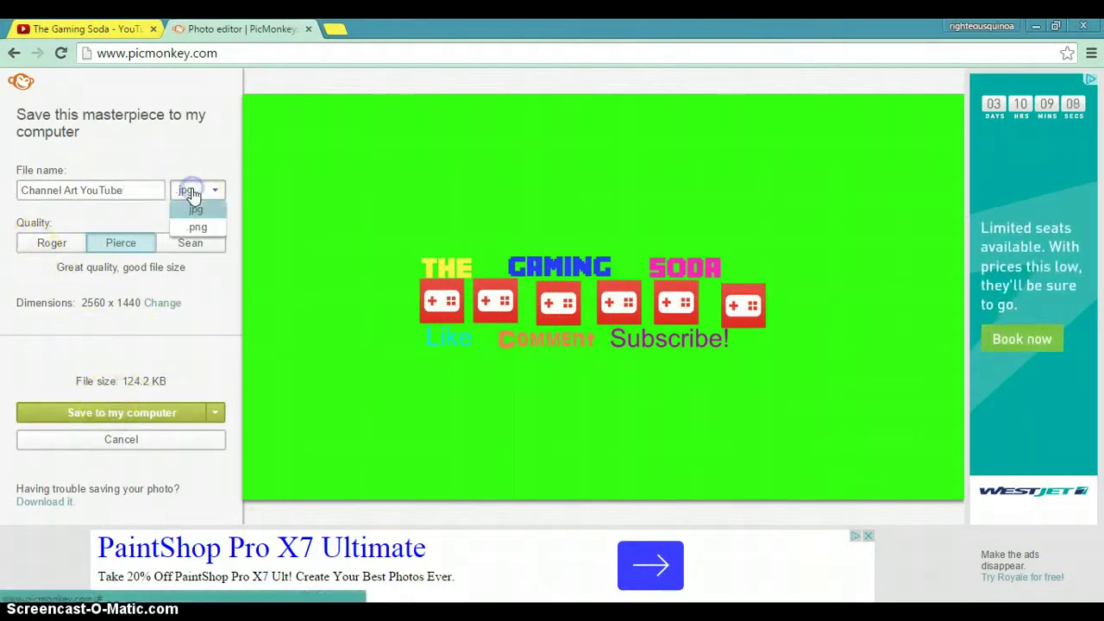
click(194, 193)
Step: Save the banner to the computer's Downloads folder
click(57, 411)
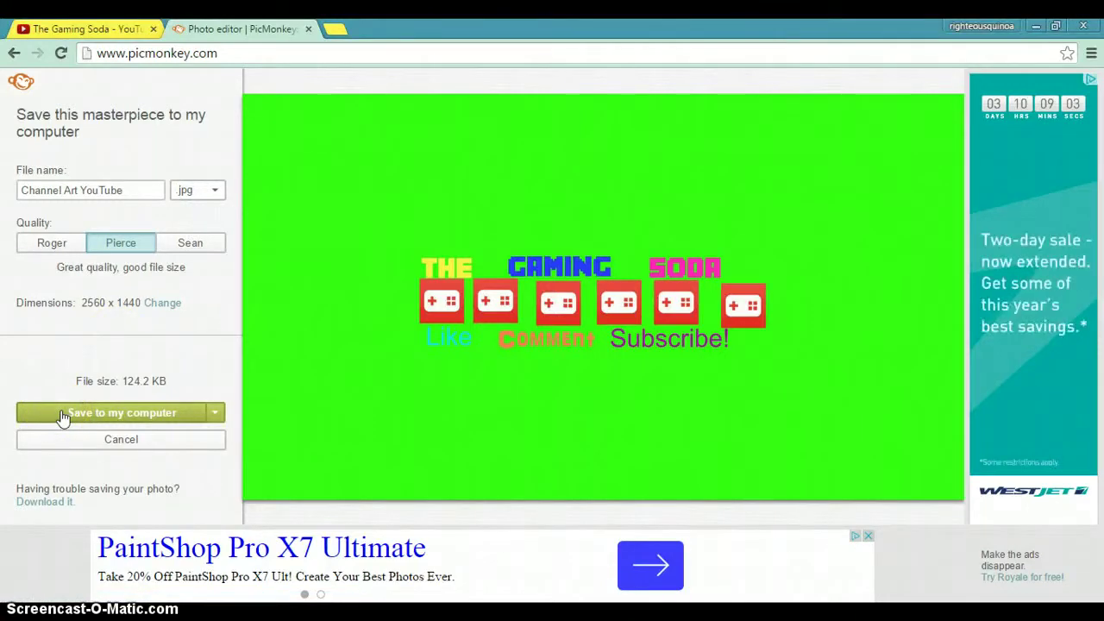
click(62, 416)
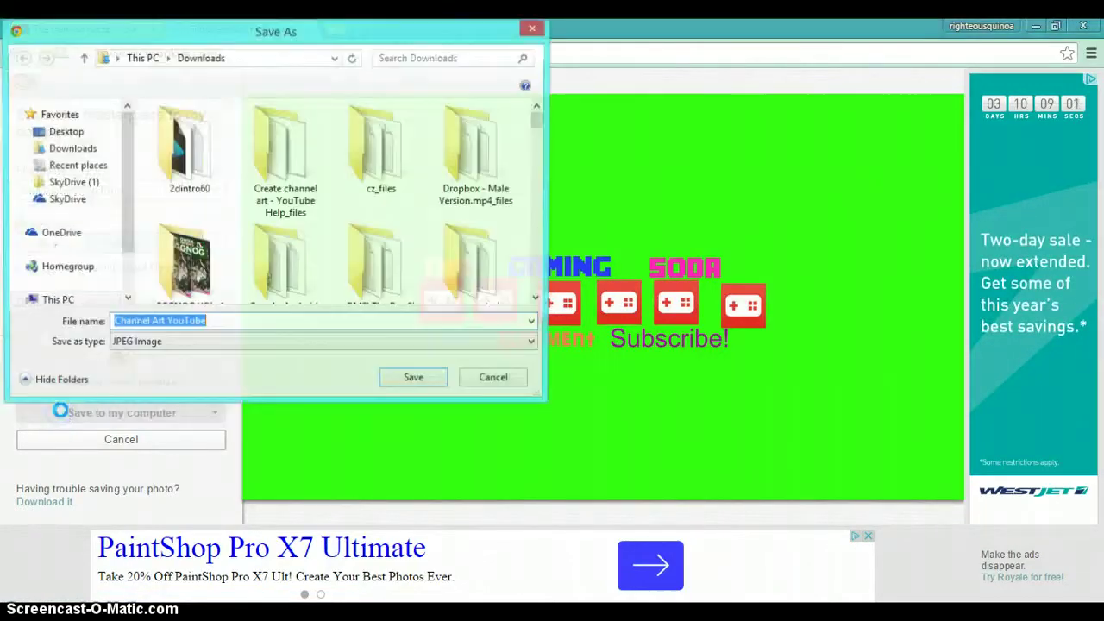
click(401, 378)
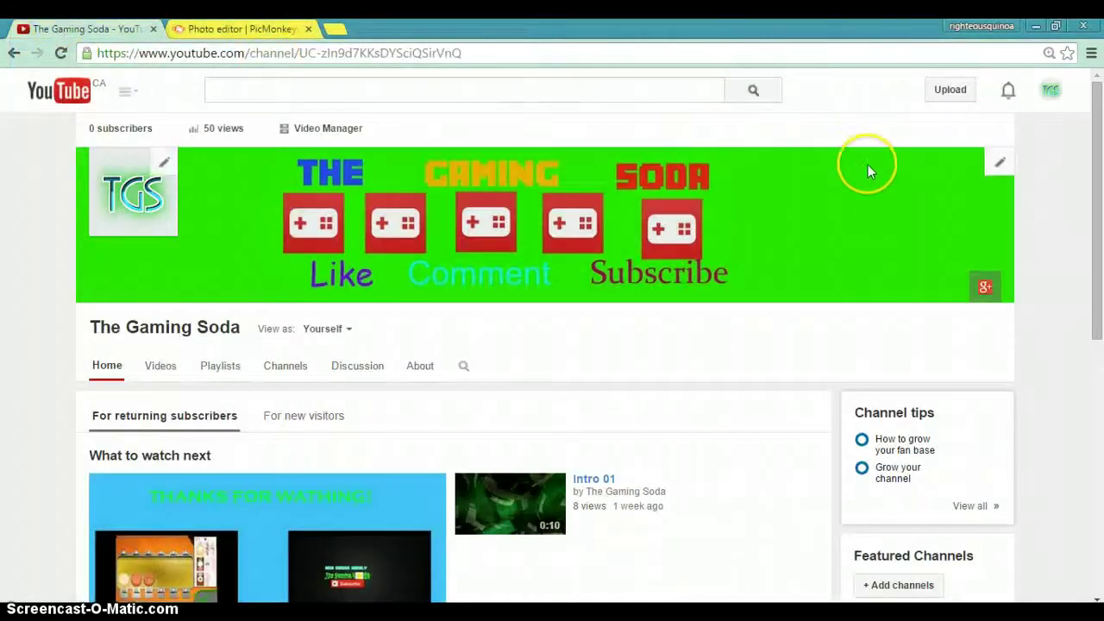
Step: Start replacing the YouTube channel art with a photo from the computer
click(998, 168)
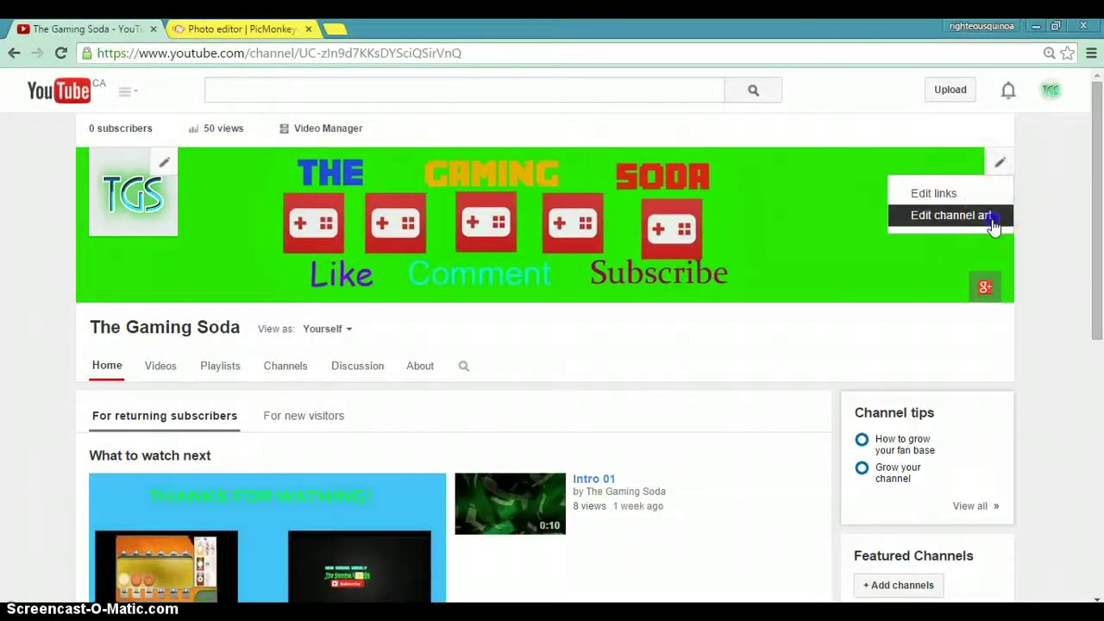
click(984, 215)
click(529, 376)
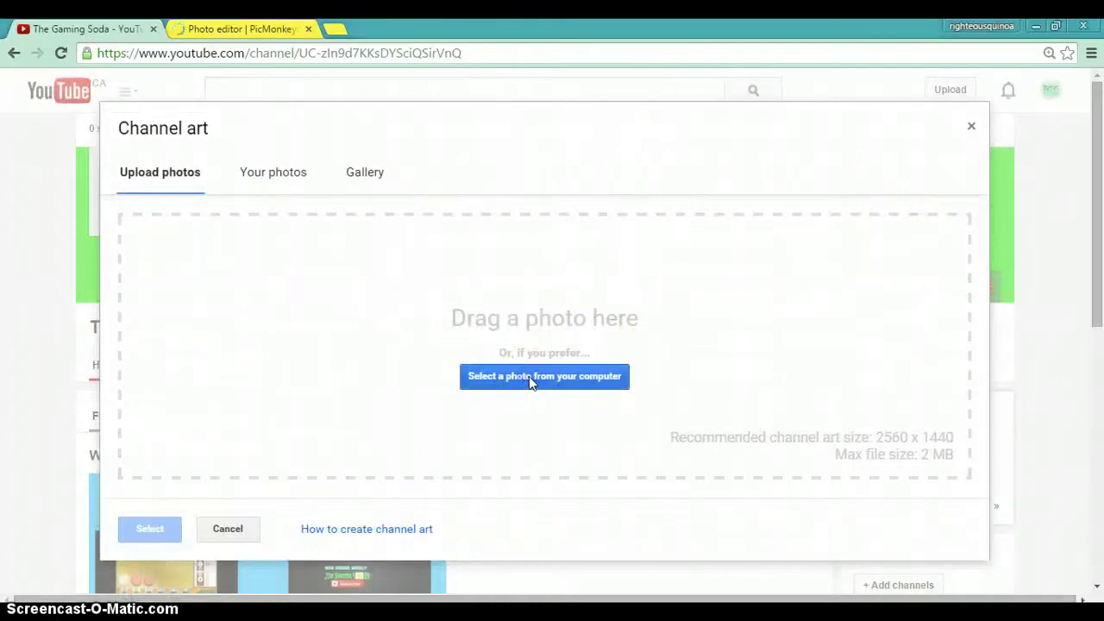
Step: Choose Channel Art YouTube.jpg as the banner image to upload
scroll(346, 216, down, 5)
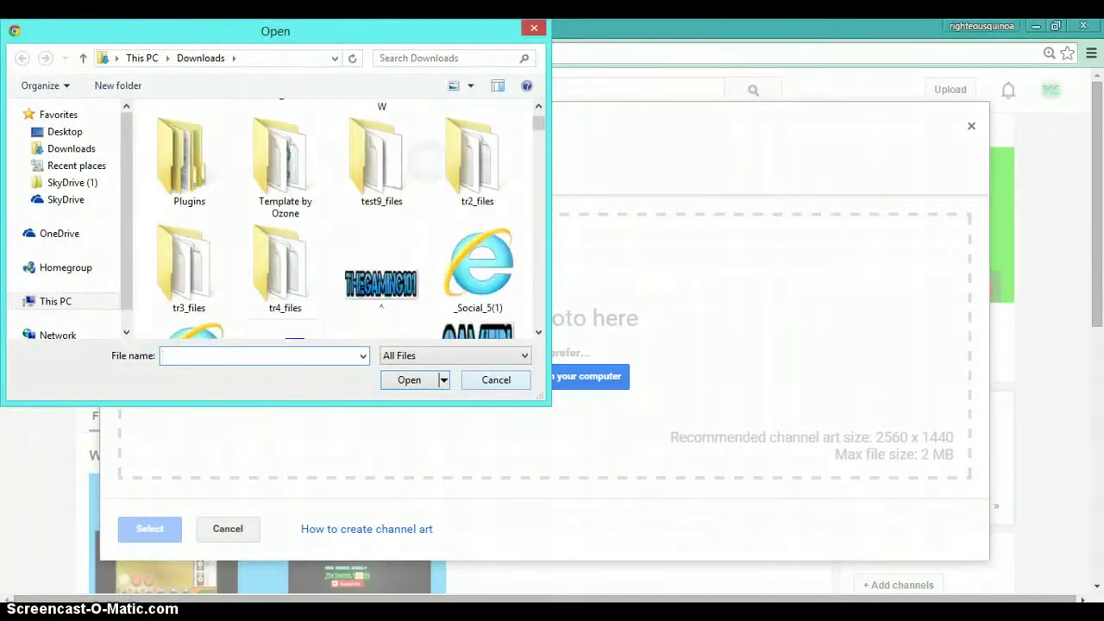
scroll(345, 216, down, 5)
scroll(345, 216, down, 3)
scroll(346, 216, down, 3)
click(207, 357)
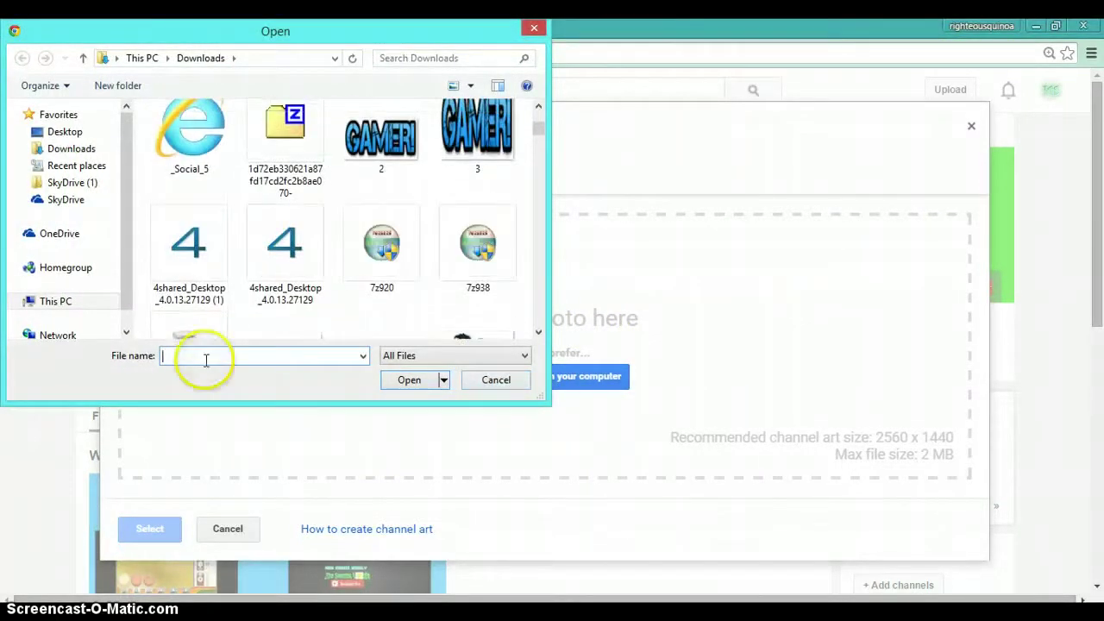
text(Channel)
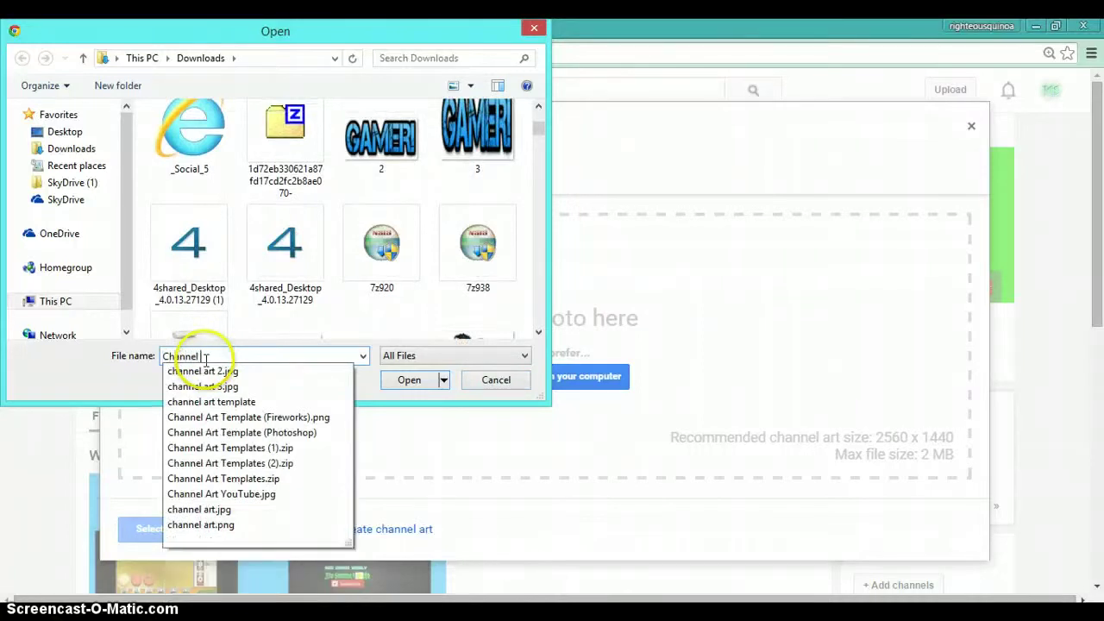
text( Art)
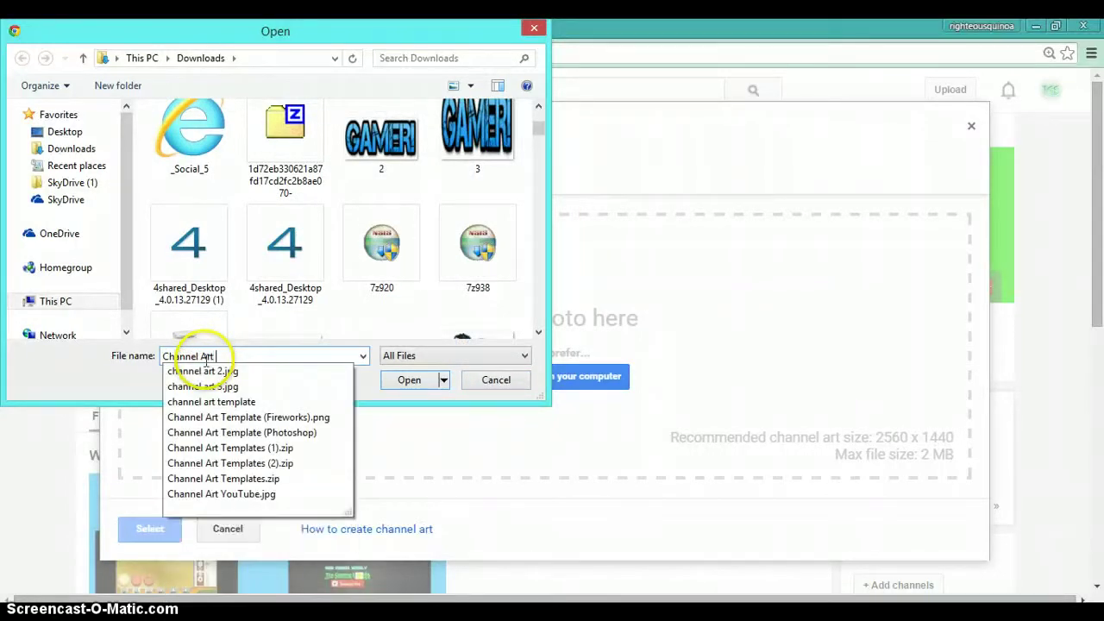
text( Yo)
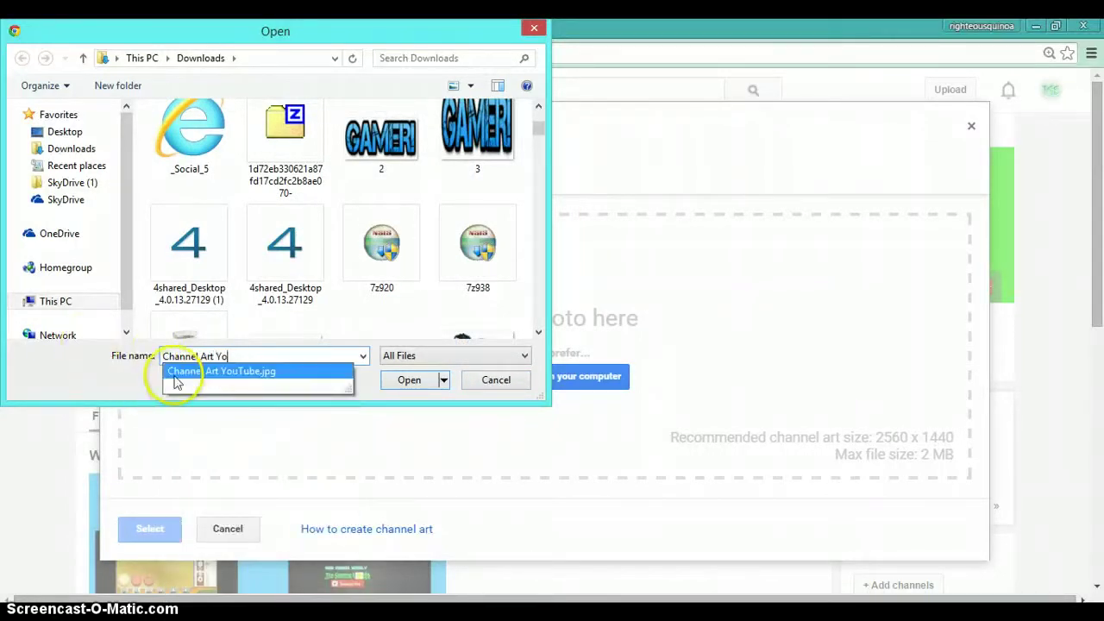
click(190, 373)
key(Return)
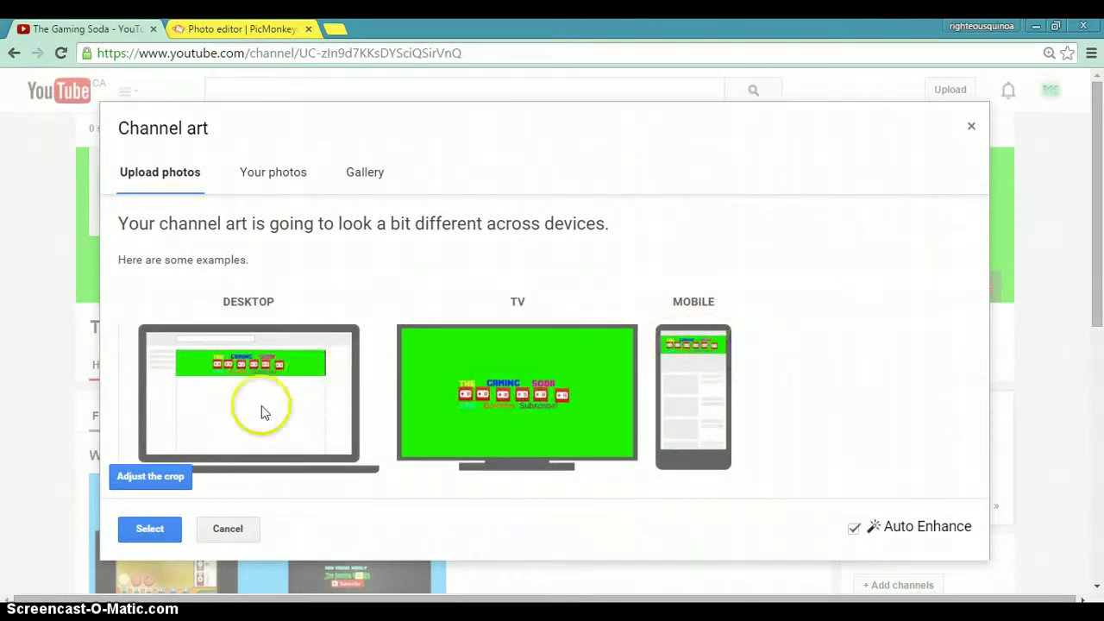
Step: Adjust the crop and apply the THE GAMING SODA banner to the channel
click(166, 479)
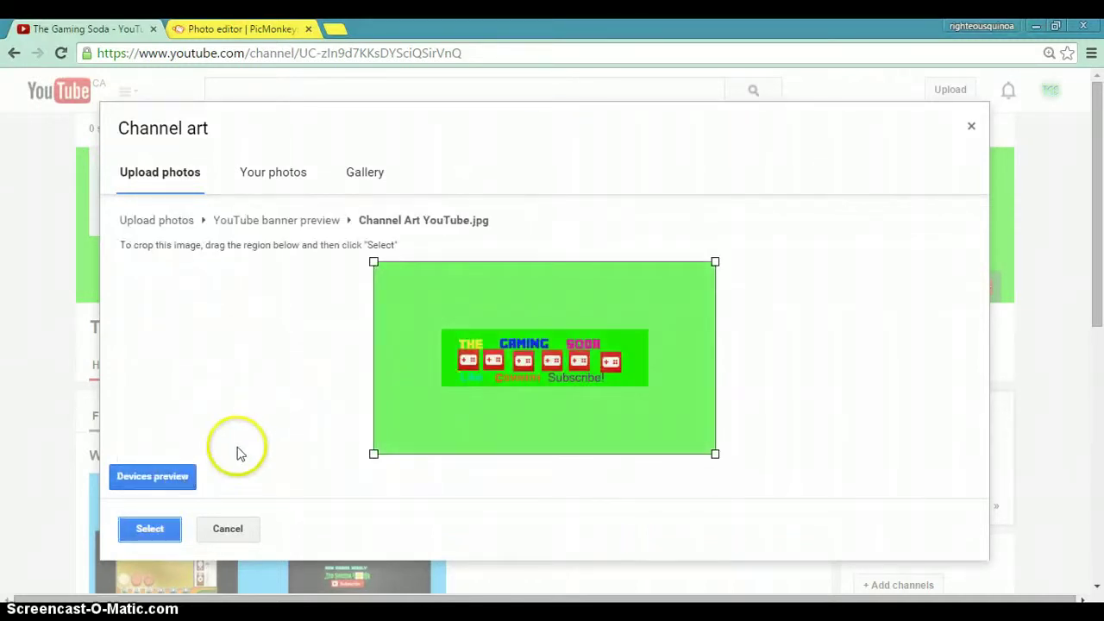
click(149, 528)
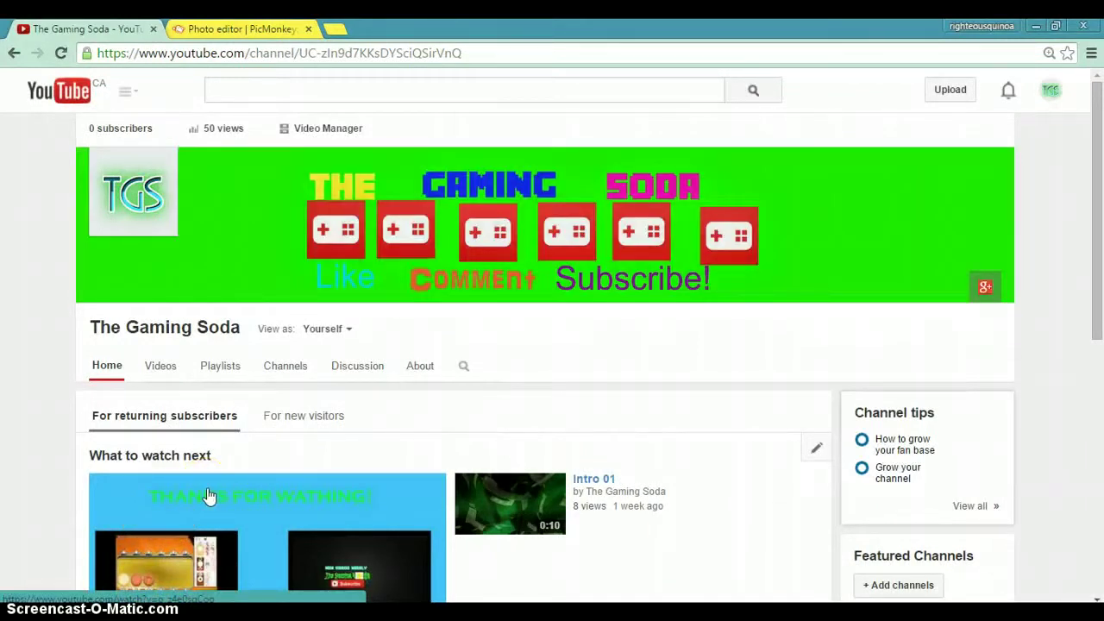
click(199, 505)
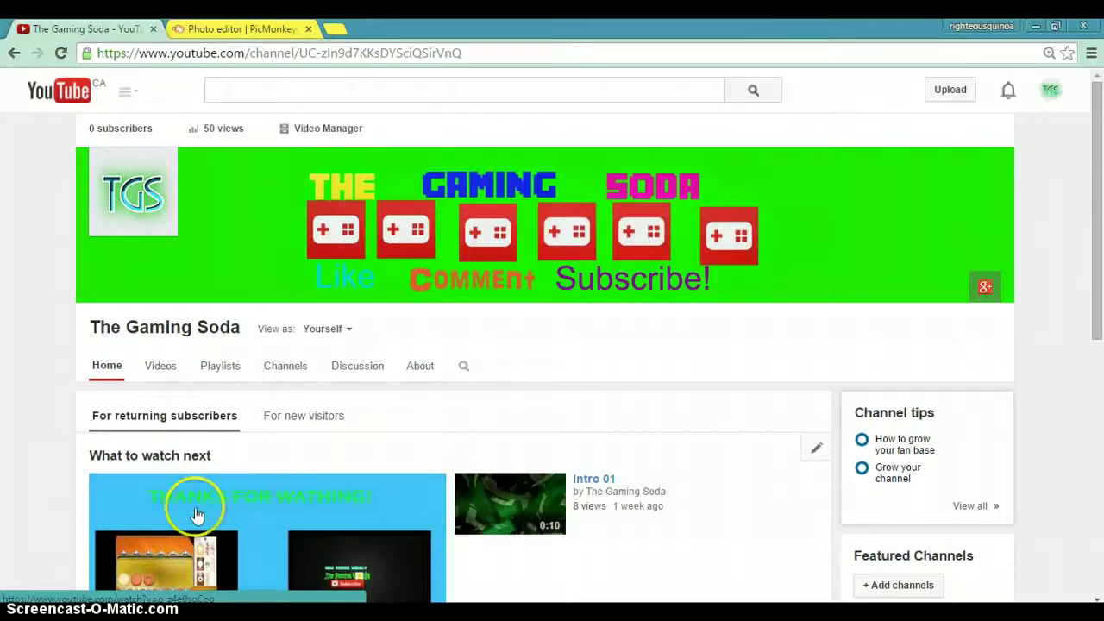